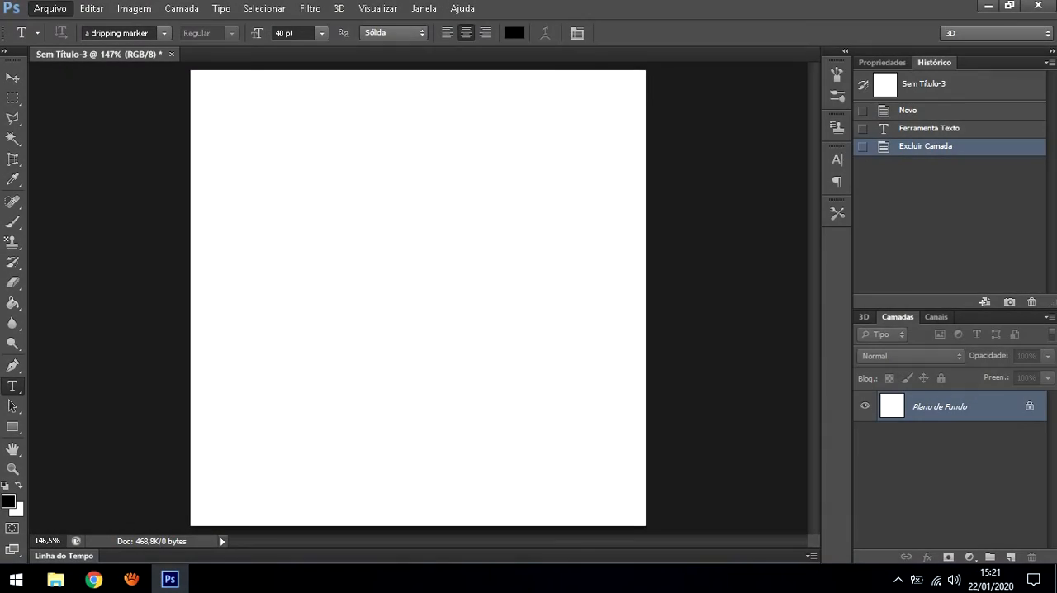
Open the SSP-1.jpg poster image from the desktop folder
{"action": "key", "text": "ctrl+o"}
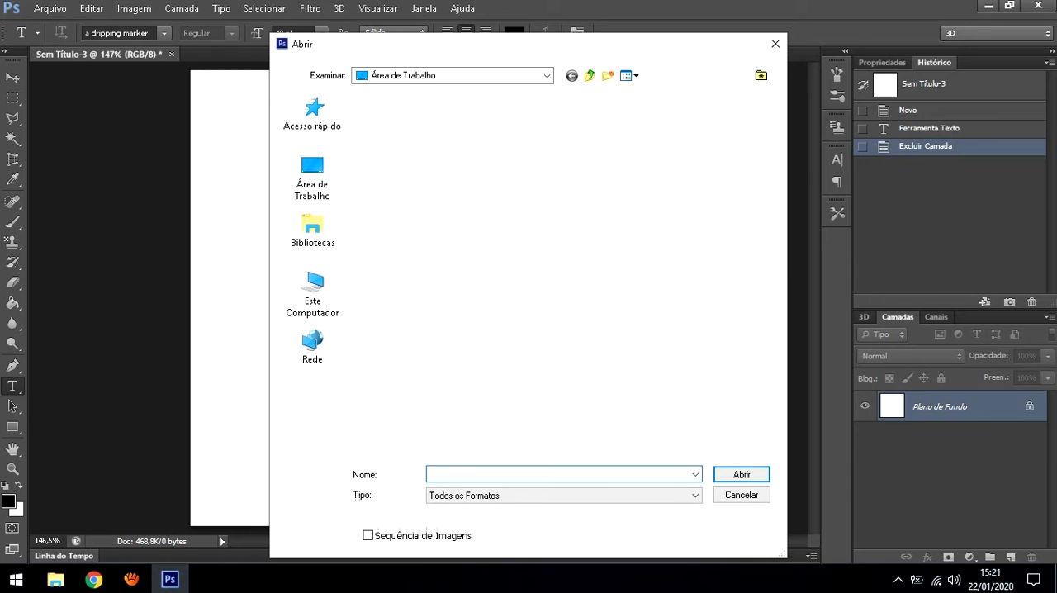
{"action": "left_click", "coordinate": [394, 137]}
{"action": "key", "text": "Return"}
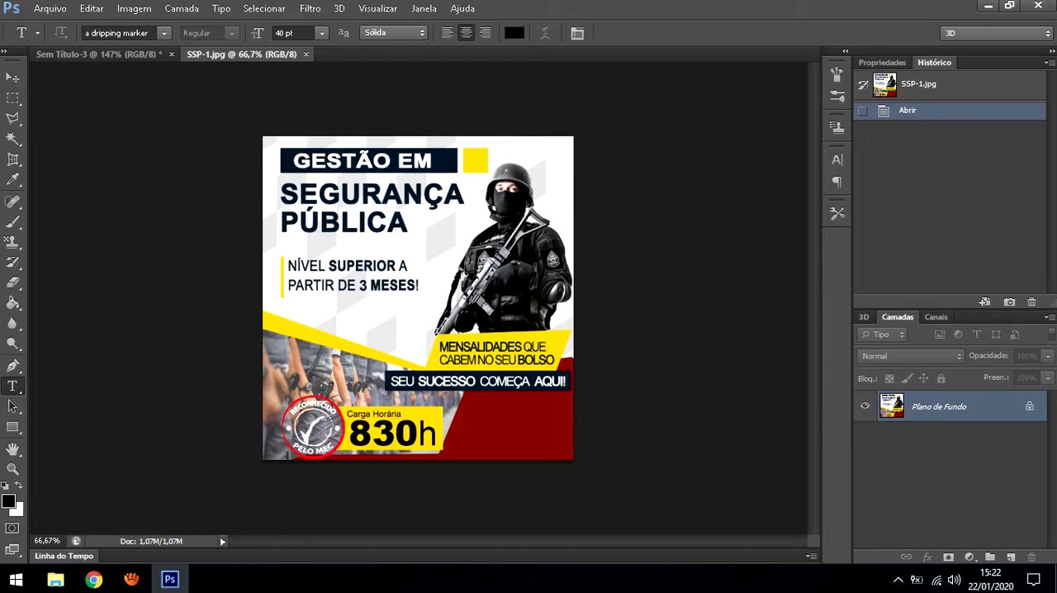
Copy the SSP-1.jpg poster into the blank Sem Título-3 document as a new layer using the Move tool
{"action": "key", "text": "v"}
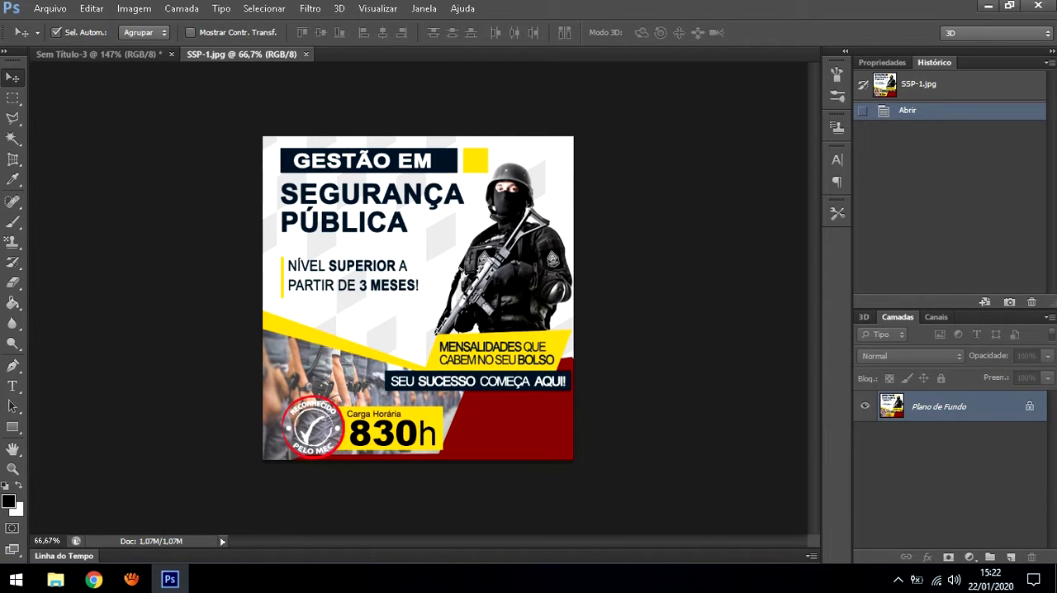
{"action": "left_click_drag", "start_coordinate": [379, 156], "coordinate": [397, 248]}
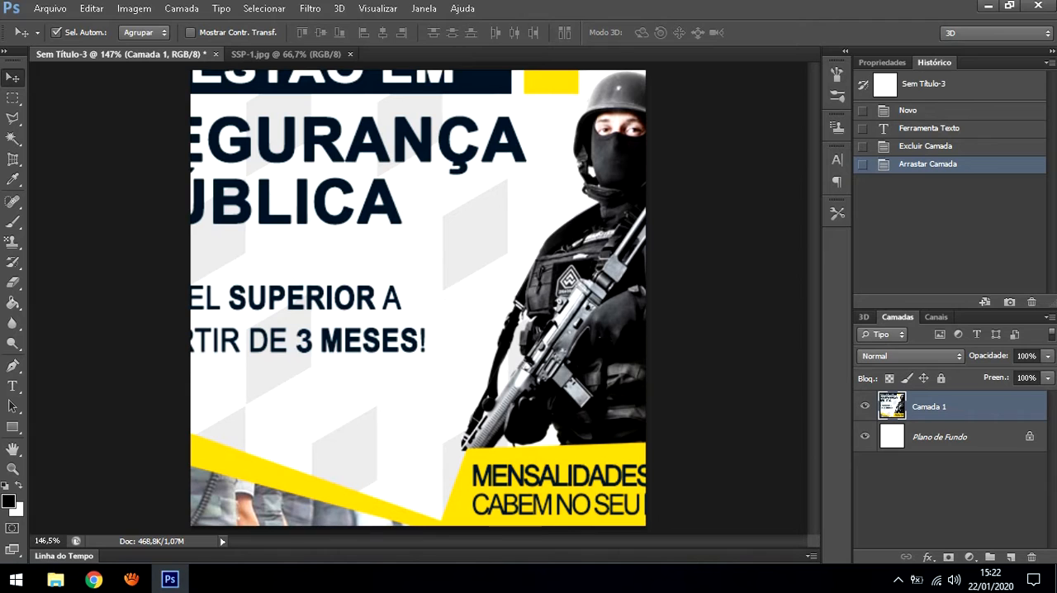
{"action": "left_click", "coordinate": [285, 54]}
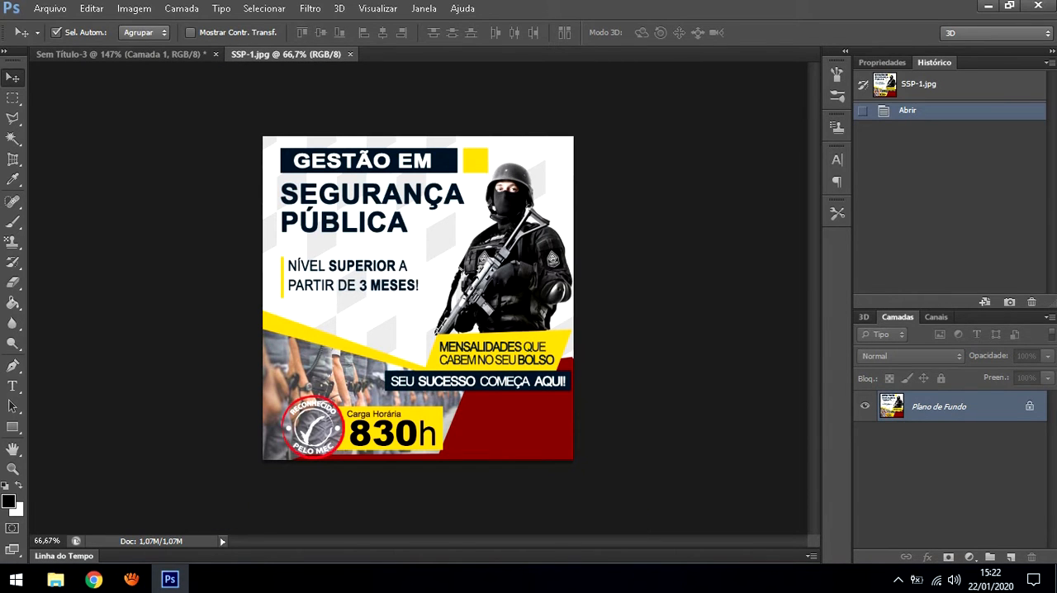
{"action": "left_click", "coordinate": [121, 54]}
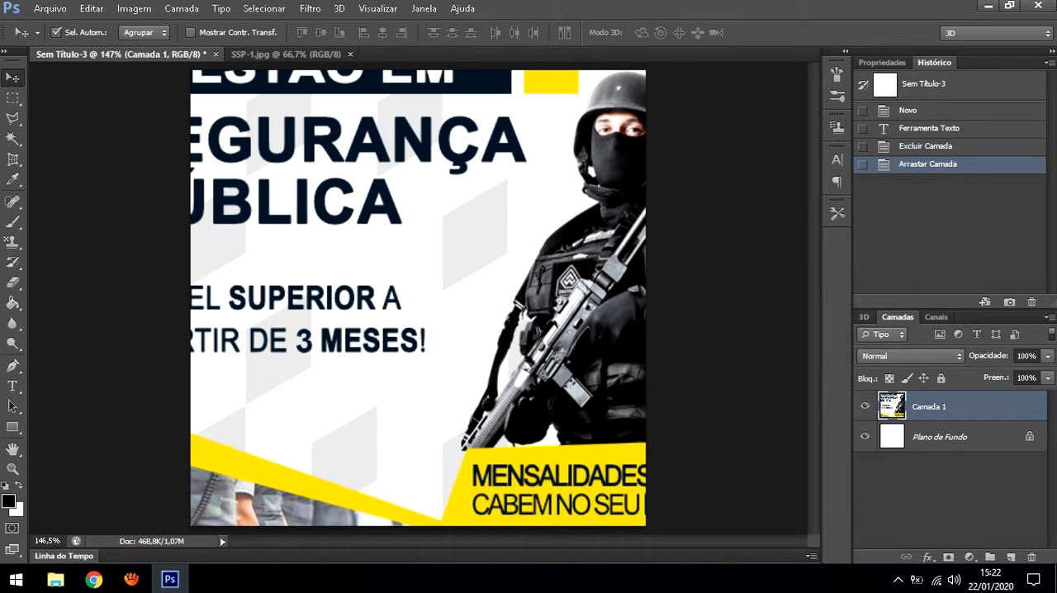
Reposition the poster layer and shrink it with Free Transform to fill the canvas, about 66.67% wide and 64.10% high
{"action": "left_click_drag", "start_coordinate": [346, 148], "coordinate": [416, 236]}
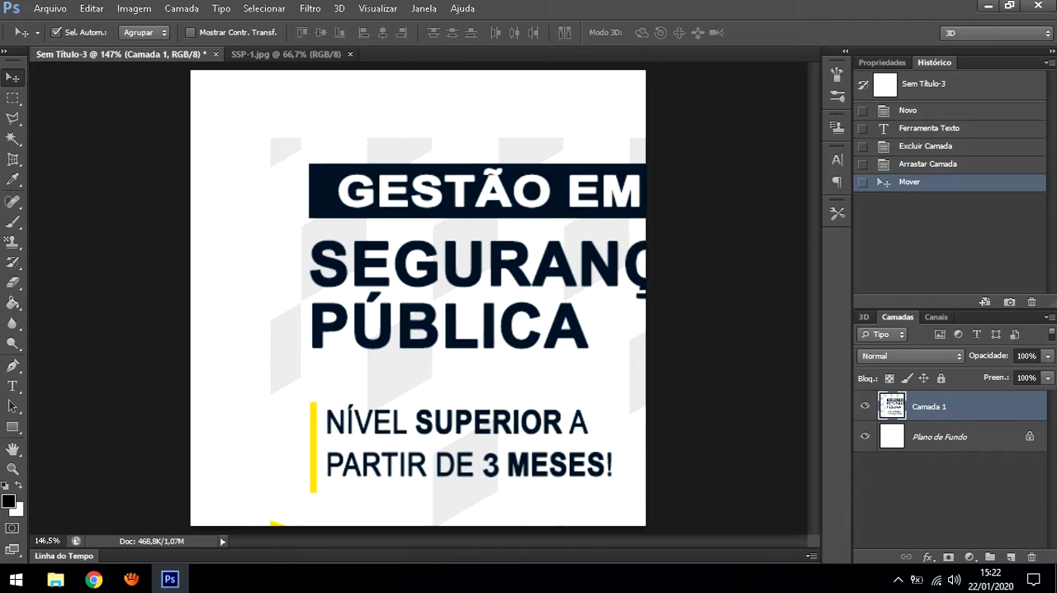
{"action": "key", "text": "ctrl+t"}
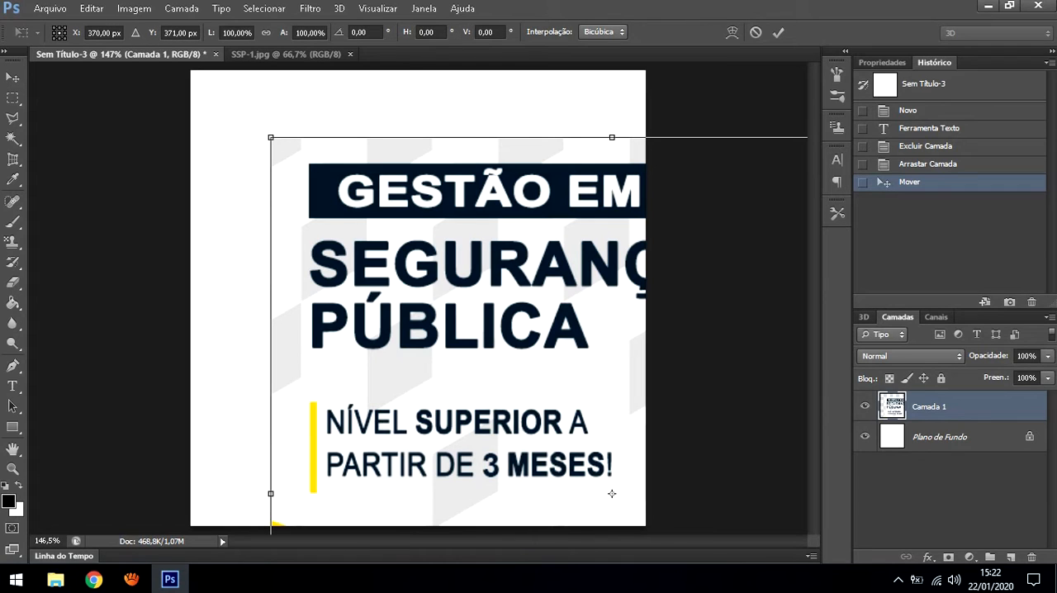
{"action": "left_click_drag", "start_coordinate": [611, 493], "coordinate": [503, 437]}
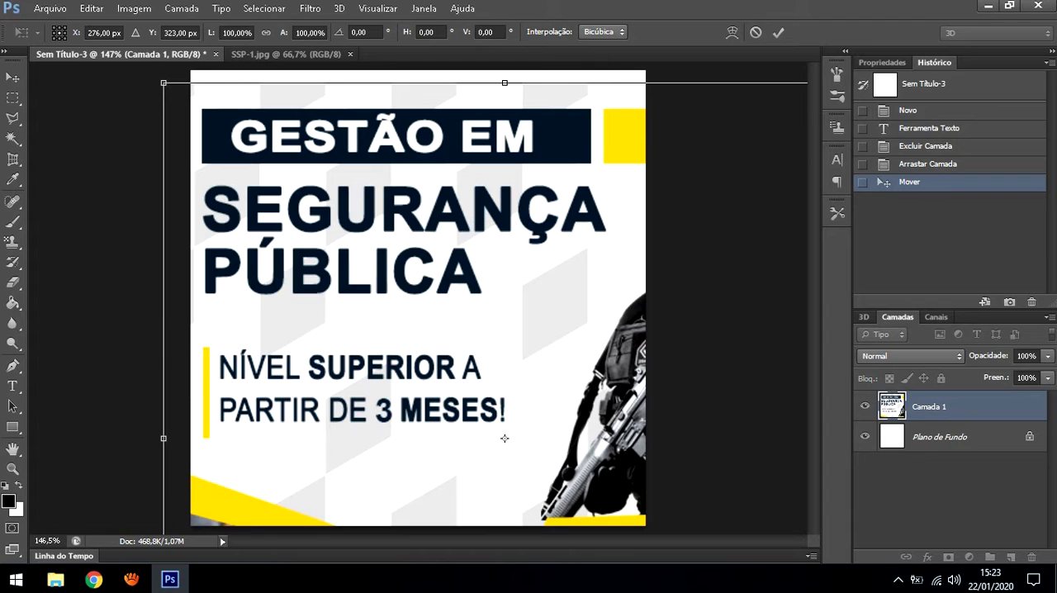
{"action": "left_click_drag", "start_coordinate": [164, 83], "coordinate": [530, 378]}
{"action": "left_click_drag", "start_coordinate": [608, 456], "coordinate": [426, 157]}
{"action": "left_click_drag", "start_coordinate": [330, 112], "coordinate": [191, 77]}
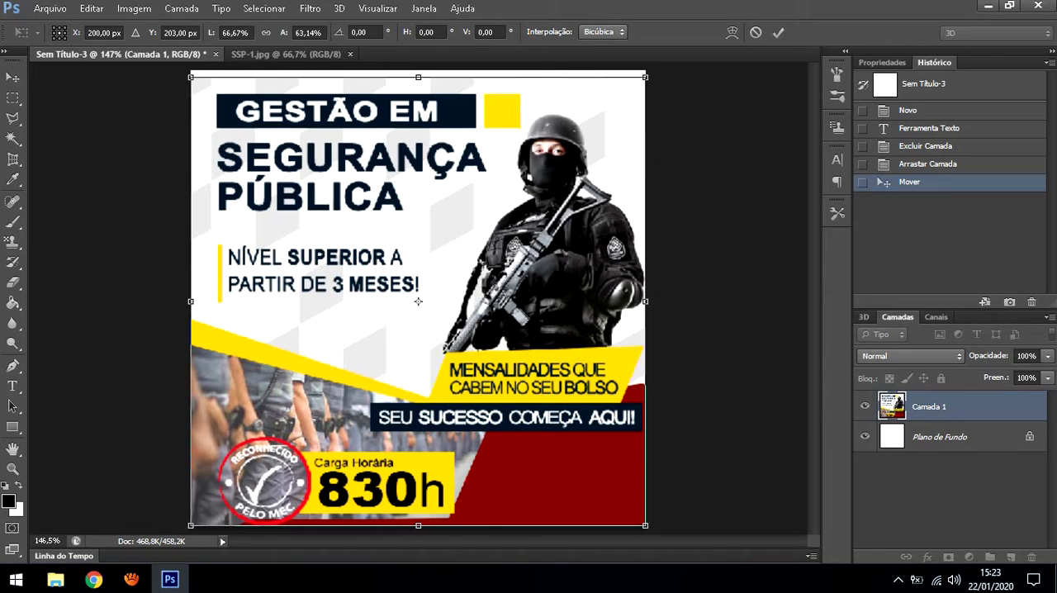
{"action": "left_click_drag", "start_coordinate": [418, 77], "coordinate": [417, 71]}
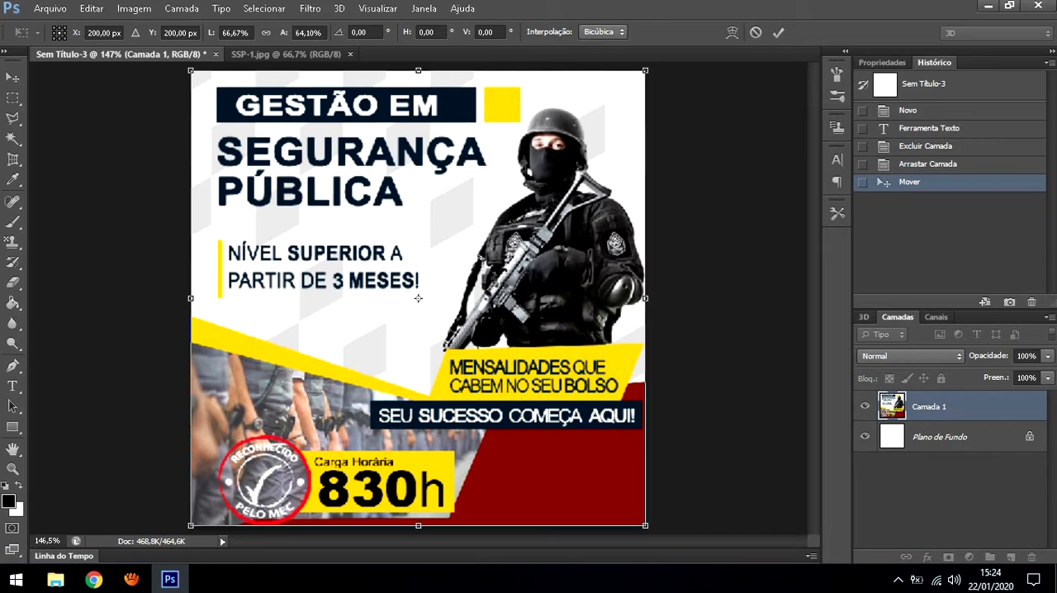
Narrow the poster from its left edge, set its width and height scale to 64%, and apply the transform
{"action": "left_click_drag", "start_coordinate": [191, 298], "coordinate": [206, 298]}
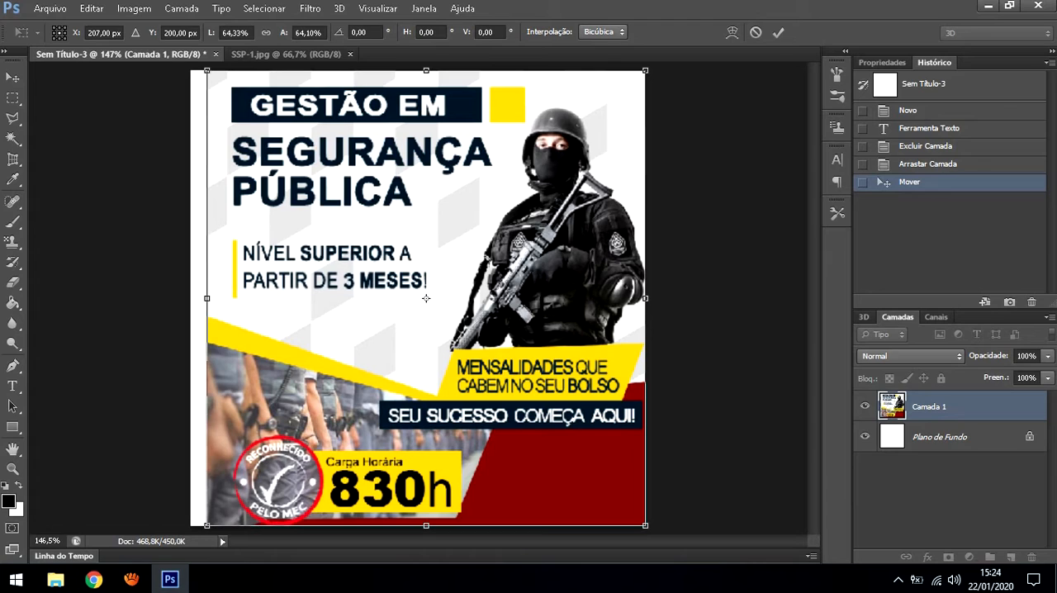
{"action": "left_click", "coordinate": [242, 32]}
{"action": "left_click_drag", "start_coordinate": [243, 33], "coordinate": [222, 33]}
{"action": "type", "text": "64"}
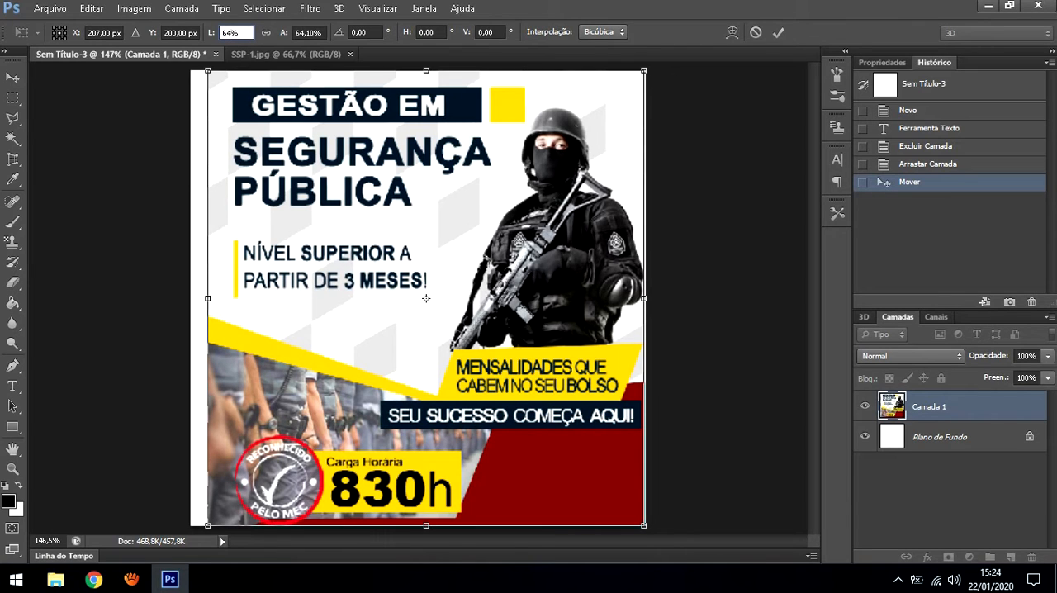
{"action": "key", "text": "Tab"}
{"action": "type", "text": "64"}
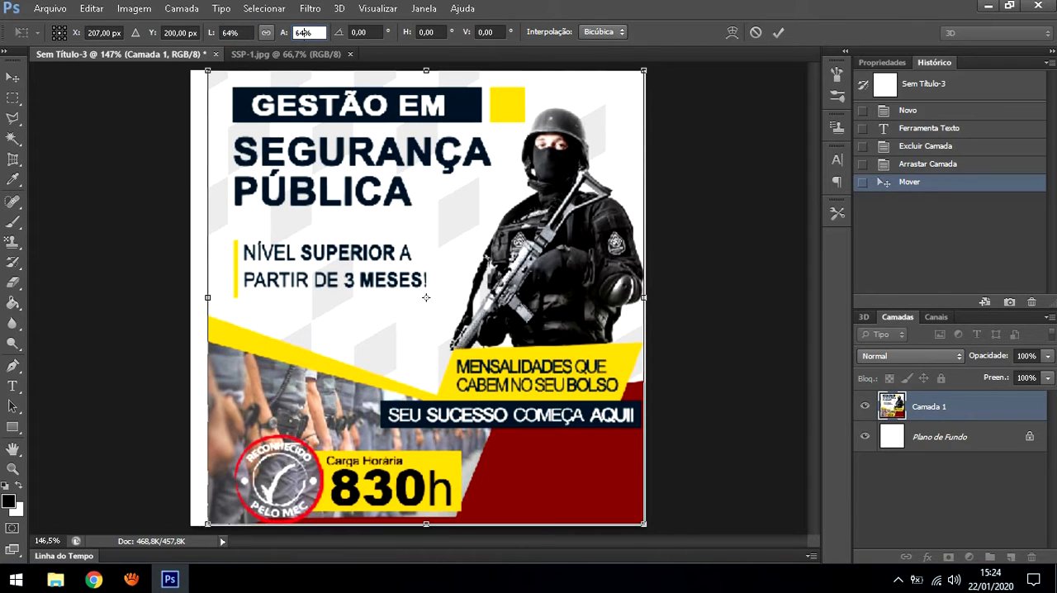
{"action": "key", "text": "Return"}
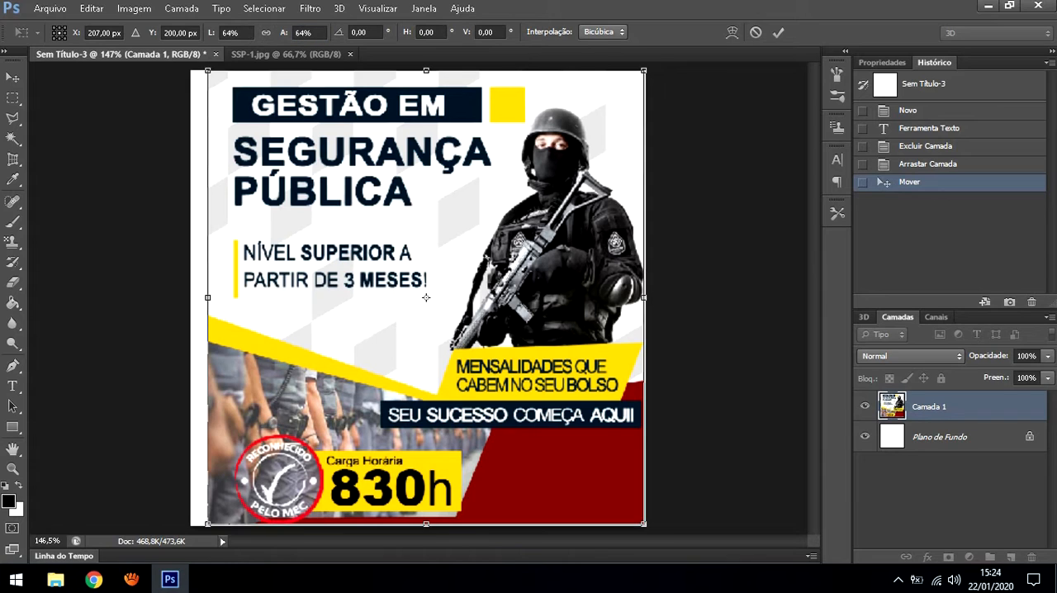
{"action": "key", "text": "Return"}
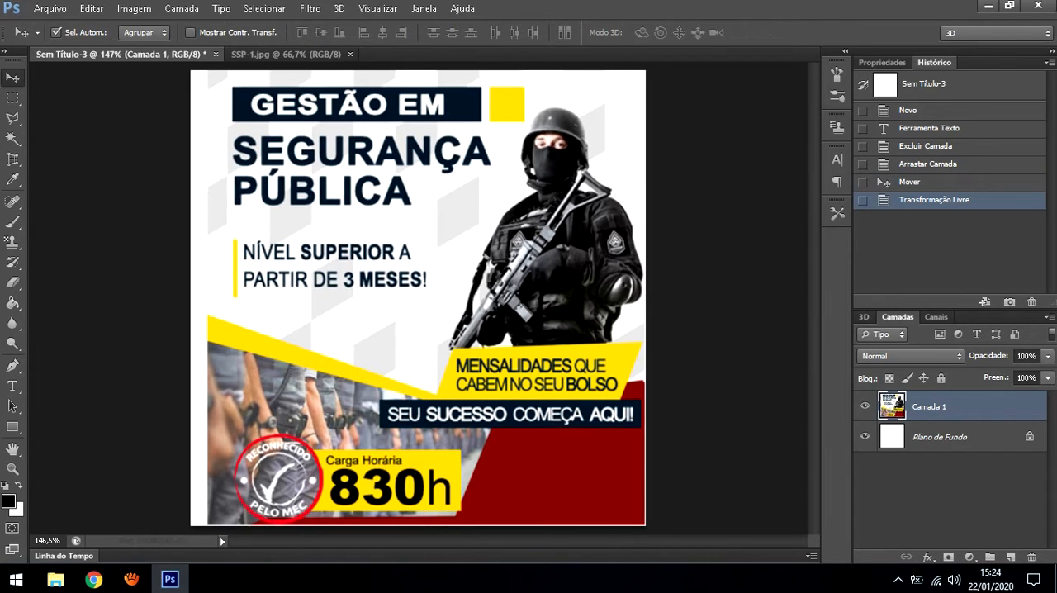
Move the poster layer to the middle of the canvas, with even white margins on both sides
{"action": "mouse_move", "coordinate": [431, 233]}
{"action": "left_mouse_down"}
{"action": "mouse_move", "coordinate": [414, 235]}
{"action": "mouse_move", "coordinate": [433, 234]}
{"action": "left_mouse_up"}
{"action": "left_click_drag", "start_coordinate": [436, 196], "coordinate": [426, 196]}
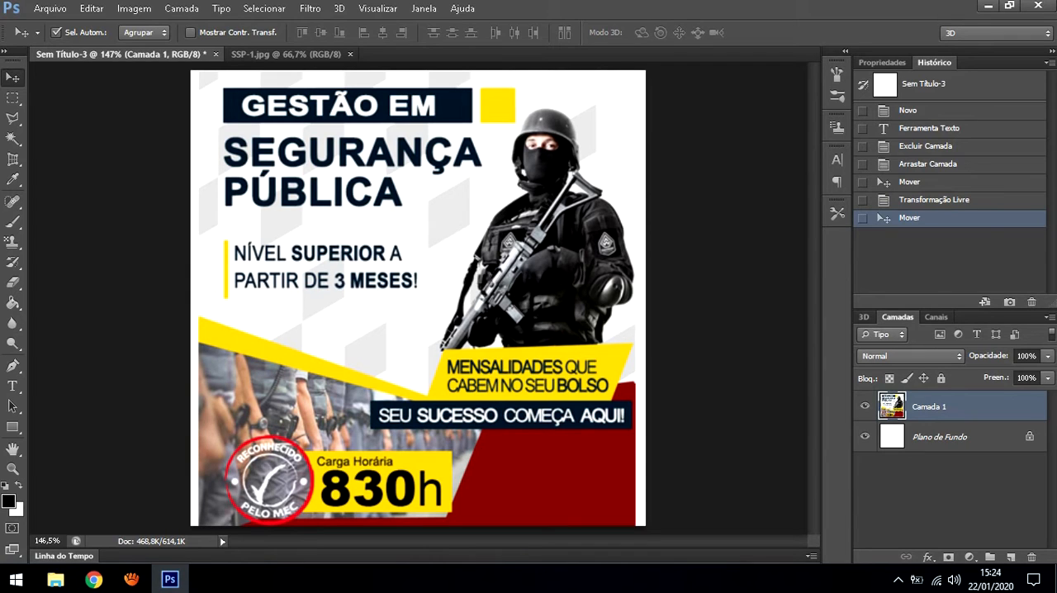
{"action": "left_click_drag", "start_coordinate": [409, 156], "coordinate": [384, 221]}
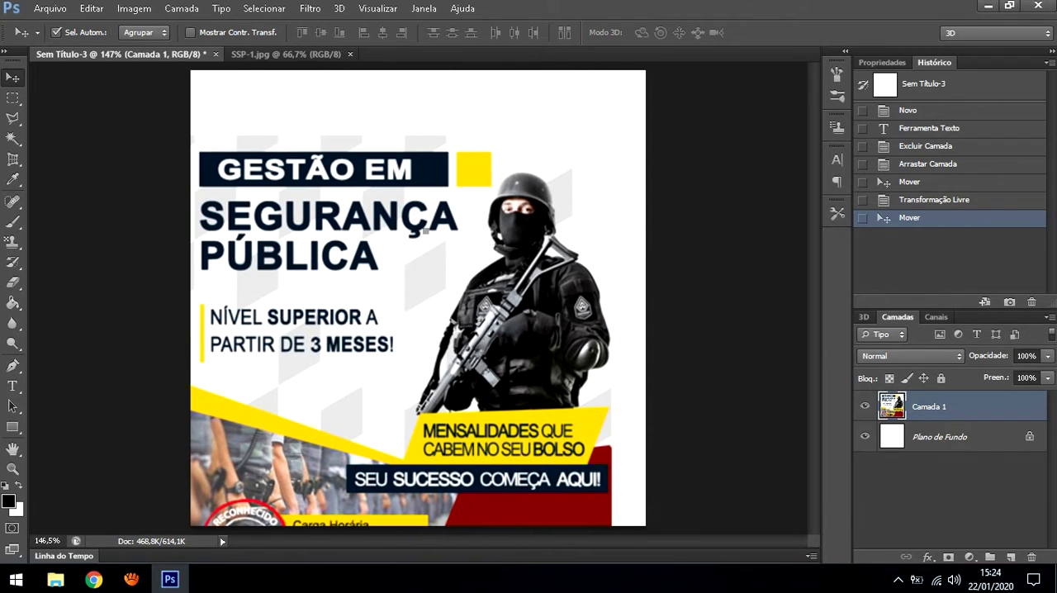
{"action": "left_click_drag", "start_coordinate": [395, 275], "coordinate": [403, 210]}
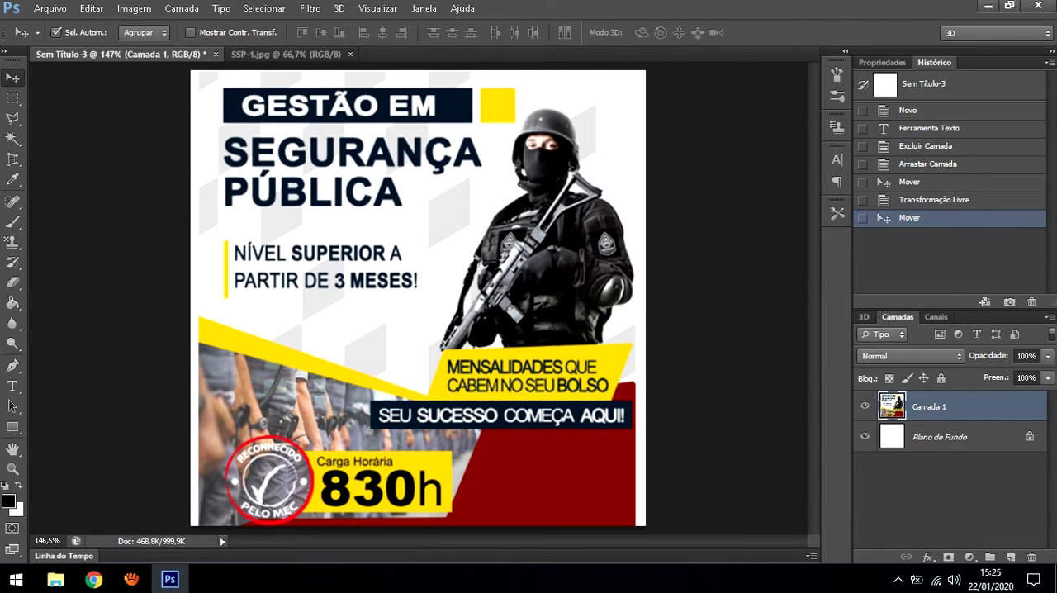
Show the rulers along the edges of the document window
{"action": "key", "text": "ctrl+r"}
{"action": "left_click", "coordinate": [377, 9]}
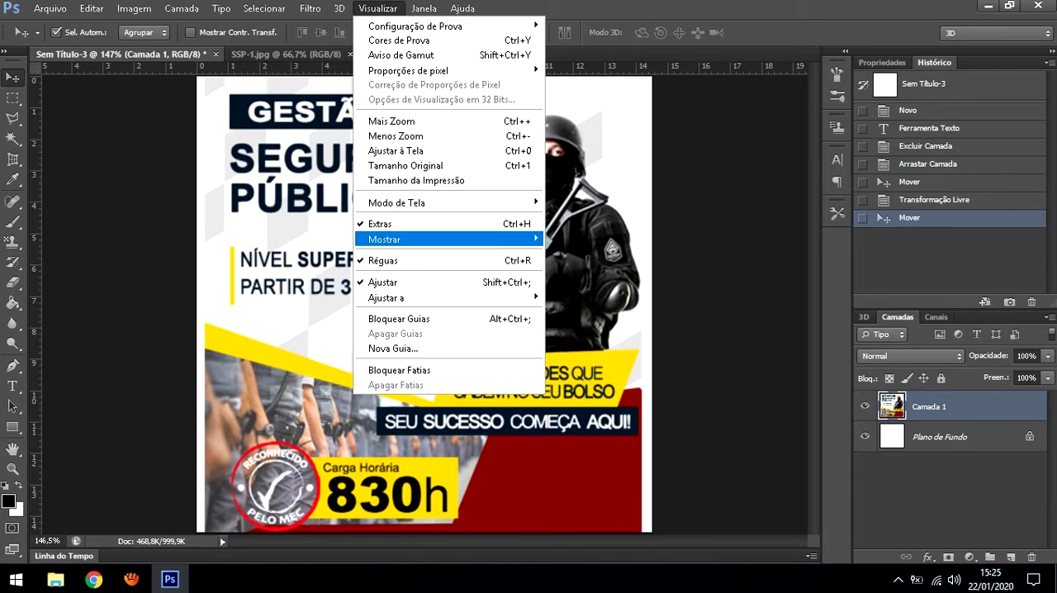
{"action": "key", "text": "Escape"}
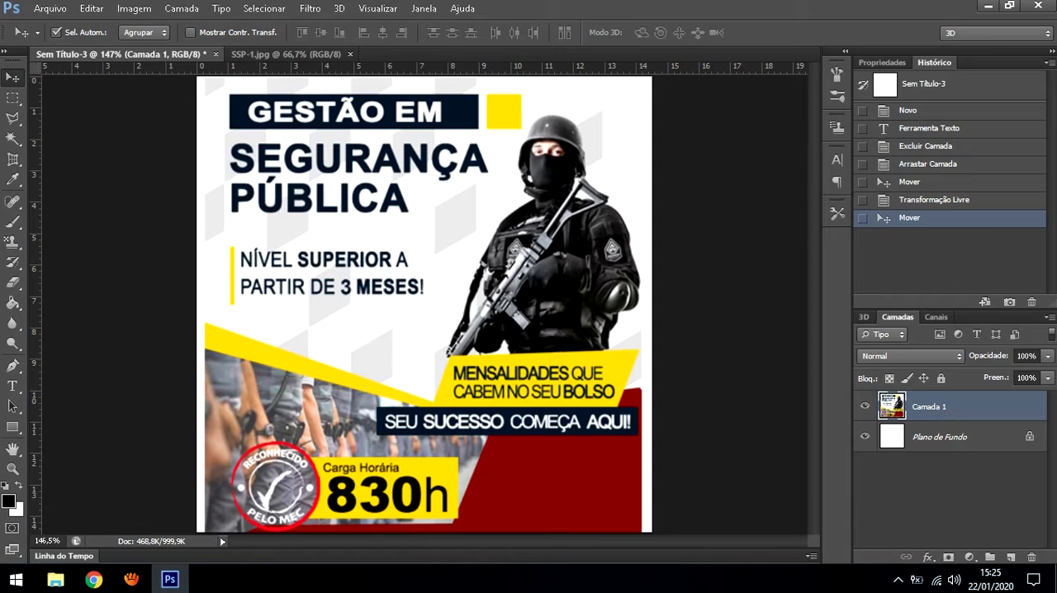
{"action": "key", "text": "ctrl+r"}
{"action": "key", "text": "ctrl+r"}
{"action": "key", "text": "ctrl+r"}
{"action": "key", "text": "ctrl+r"}
Add a vertical guide and position it at the canvas's horizontal centre, at about 7.26 cm
{"action": "left_click_drag", "start_coordinate": [33, 223], "coordinate": [436, 266]}
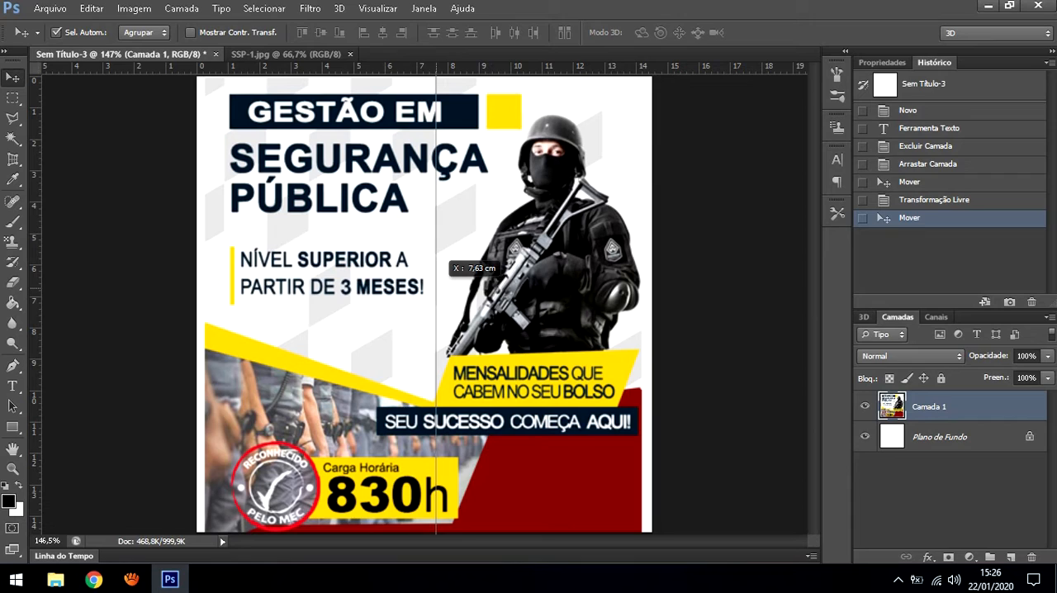
{"action": "left_click_drag", "start_coordinate": [436, 265], "coordinate": [436, 265]}
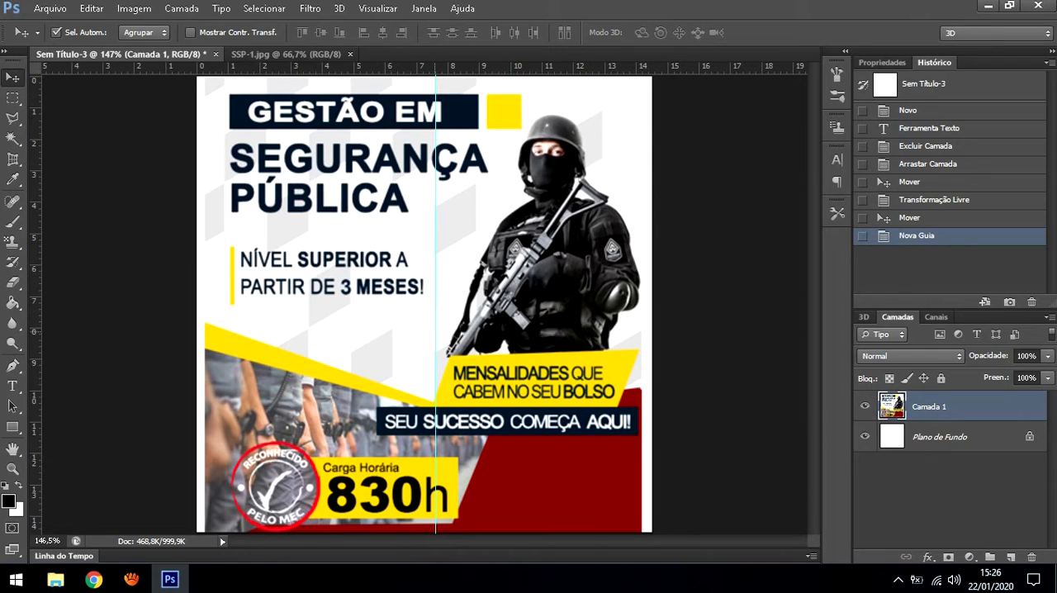
{"action": "left_click_drag", "start_coordinate": [436, 333], "coordinate": [193, 330]}
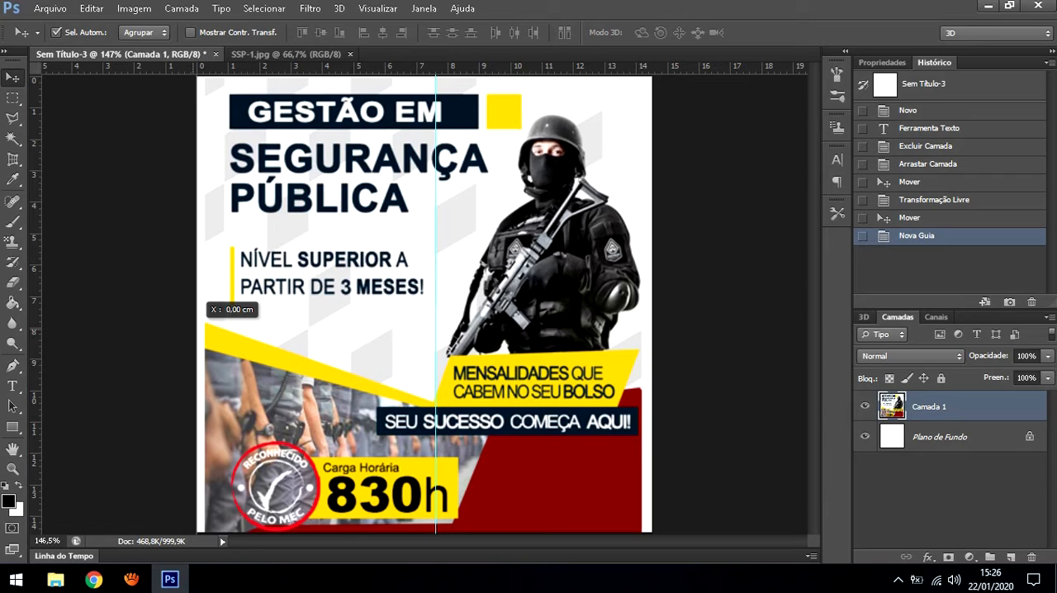
{"action": "left_click_drag", "start_coordinate": [193, 330], "coordinate": [654, 317]}
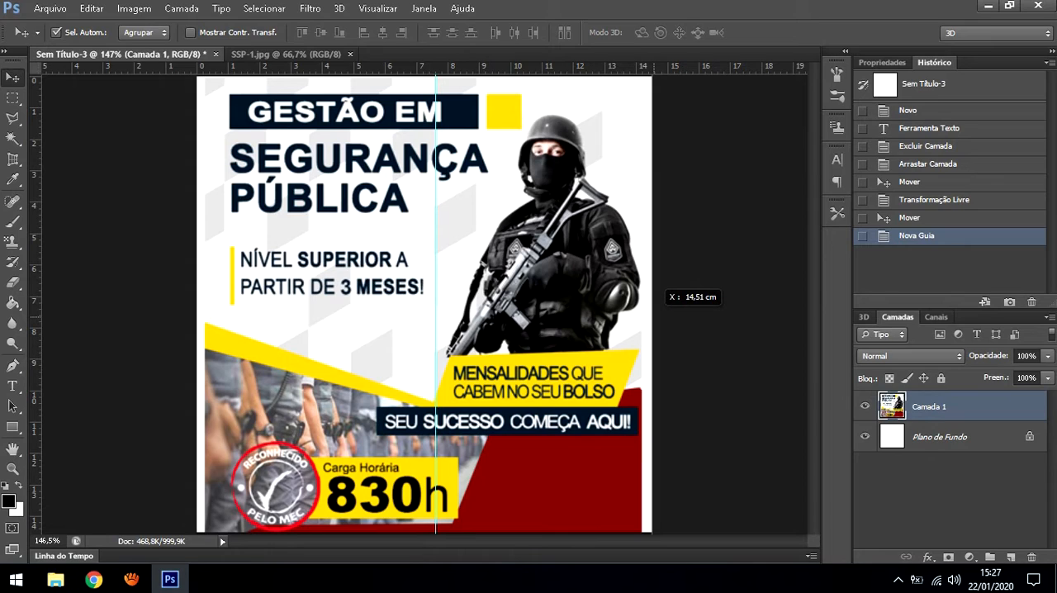
{"action": "left_click_drag", "start_coordinate": [654, 317], "coordinate": [424, 311]}
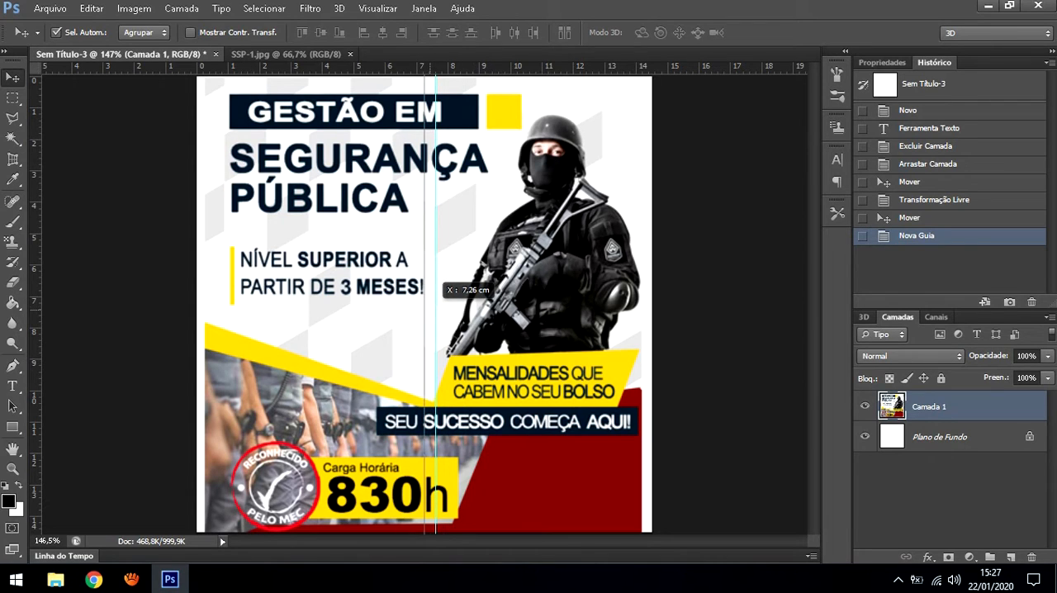
{"action": "left_click_drag", "start_coordinate": [435, 302], "coordinate": [423, 302]}
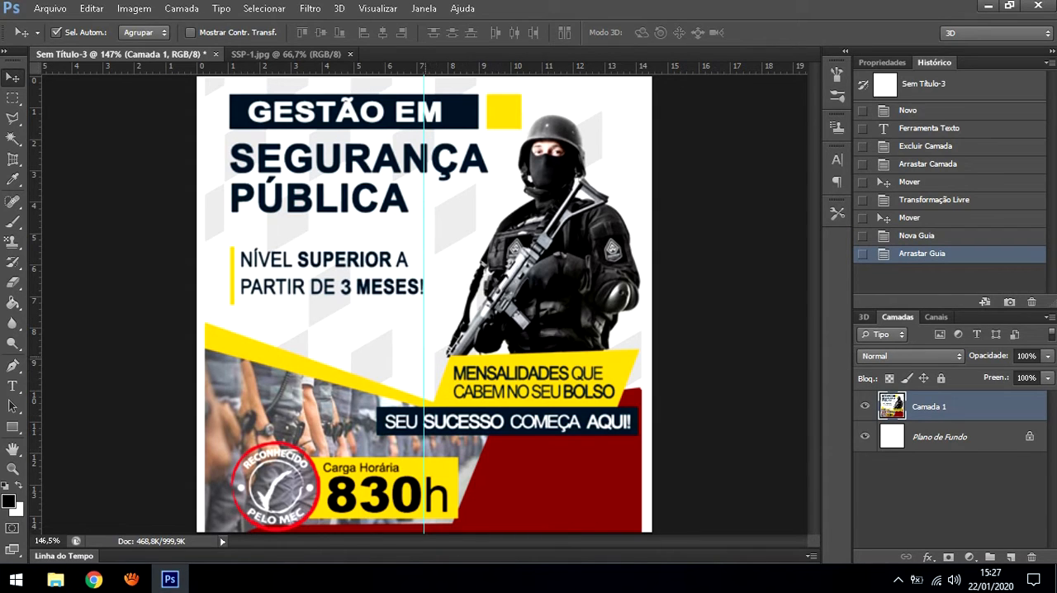
{"action": "mouse_move", "coordinate": [424, 355]}
{"action": "left_mouse_down"}
{"action": "mouse_move", "coordinate": [470, 354]}
{"action": "mouse_move", "coordinate": [425, 352]}
{"action": "left_mouse_up"}
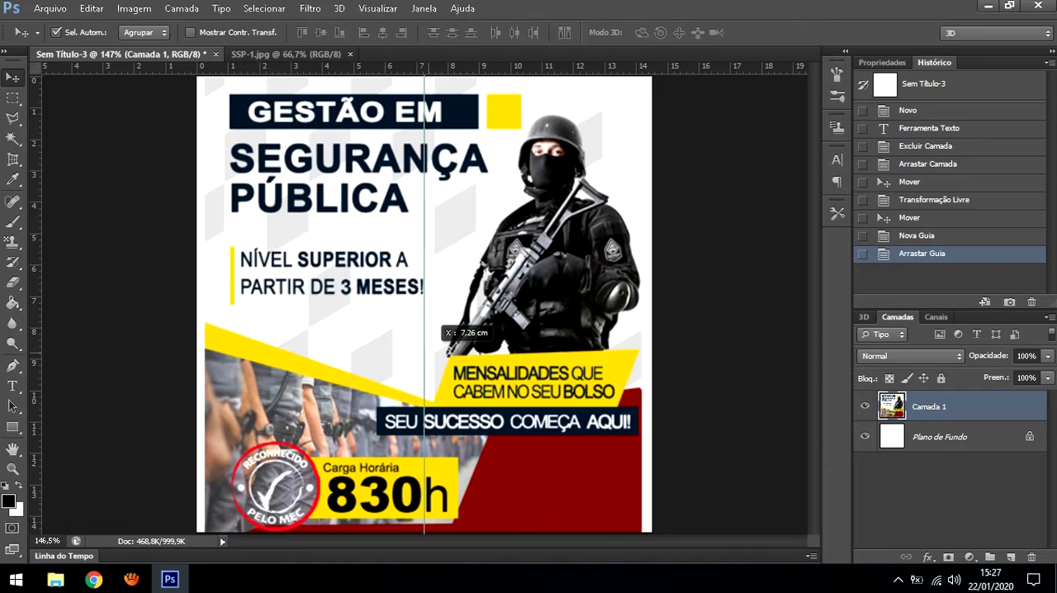
{"action": "left_click_drag", "start_coordinate": [424, 352], "coordinate": [424, 352]}
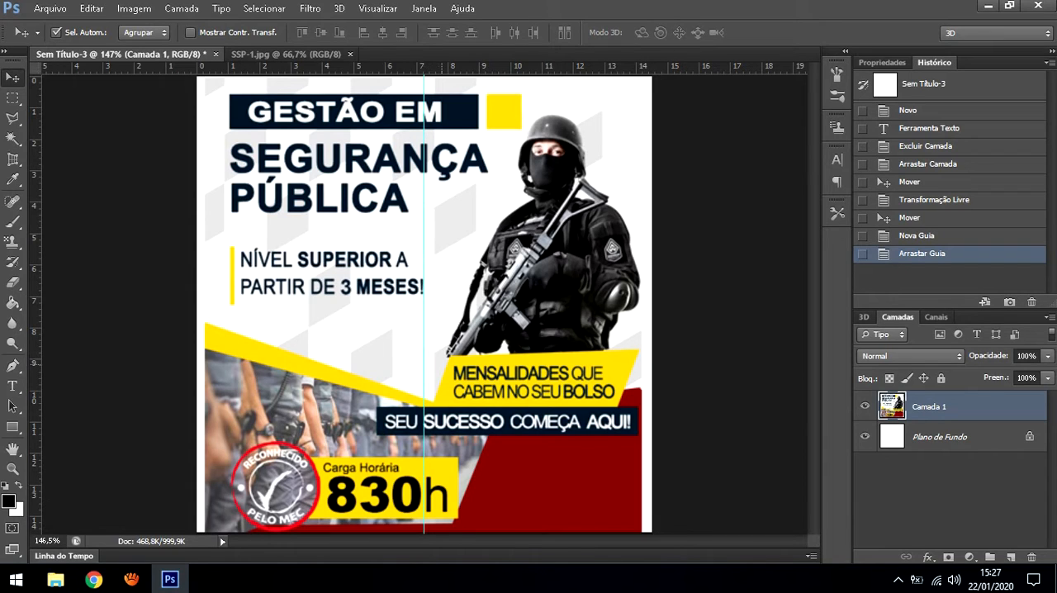
Select the poster layer, Camada 1, and nudge it slightly right to centre it on the vertical guide
{"action": "key", "text": "XF86AudioLowerVolume"}
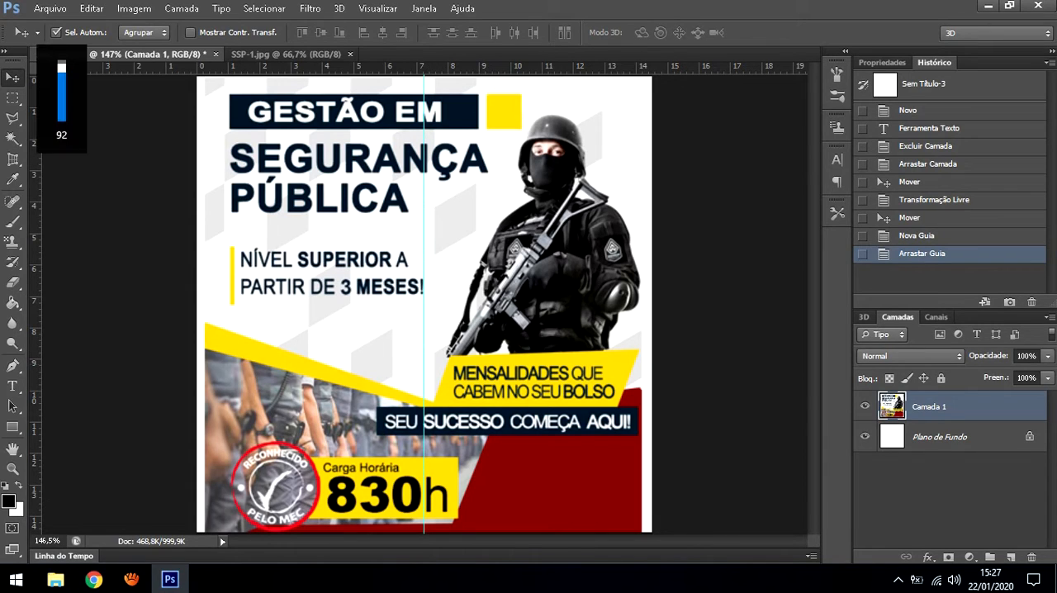
{"action": "left_click", "coordinate": [939, 436]}
{"action": "left_click", "coordinate": [930, 406]}
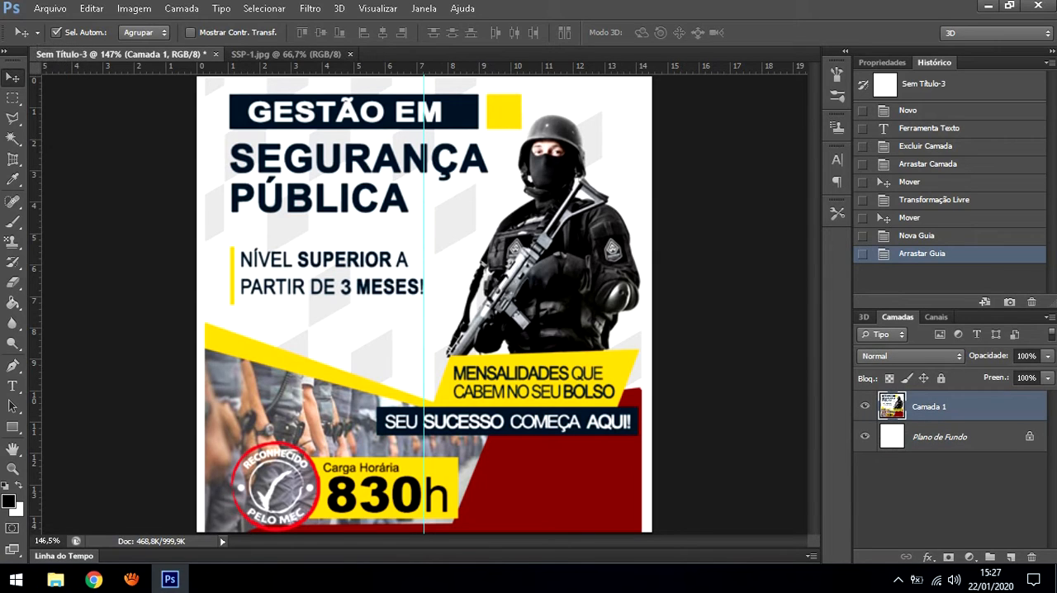
{"action": "left_click", "coordinate": [939, 437]}
{"action": "left_click", "coordinate": [929, 406]}
{"action": "mouse_move", "coordinate": [458, 323]}
{"action": "left_mouse_down"}
{"action": "mouse_move", "coordinate": [468, 320]}
{"action": "mouse_move", "coordinate": [460, 323]}
{"action": "left_mouse_up"}
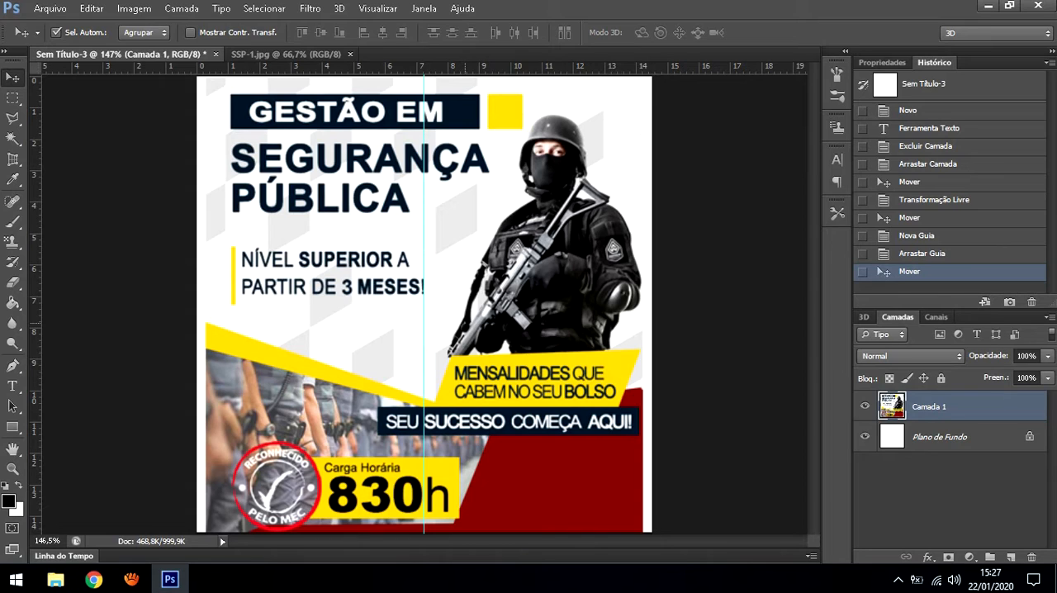
Align the poster's Free Transform centre point with the vertical guide and apply the transform
{"action": "key", "text": "ctrl+t"}
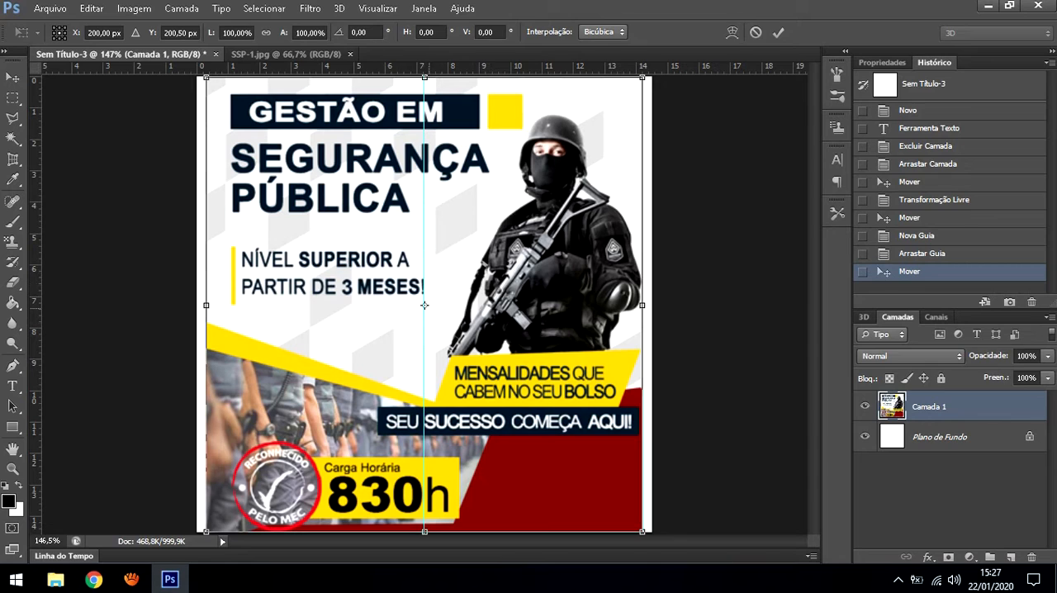
{"action": "left_click_drag", "start_coordinate": [492, 364], "coordinate": [490, 361]}
{"action": "mouse_move", "coordinate": [423, 303]}
{"action": "left_mouse_down"}
{"action": "mouse_move", "coordinate": [434, 303]}
{"action": "mouse_move", "coordinate": [424, 305]}
{"action": "left_mouse_up"}
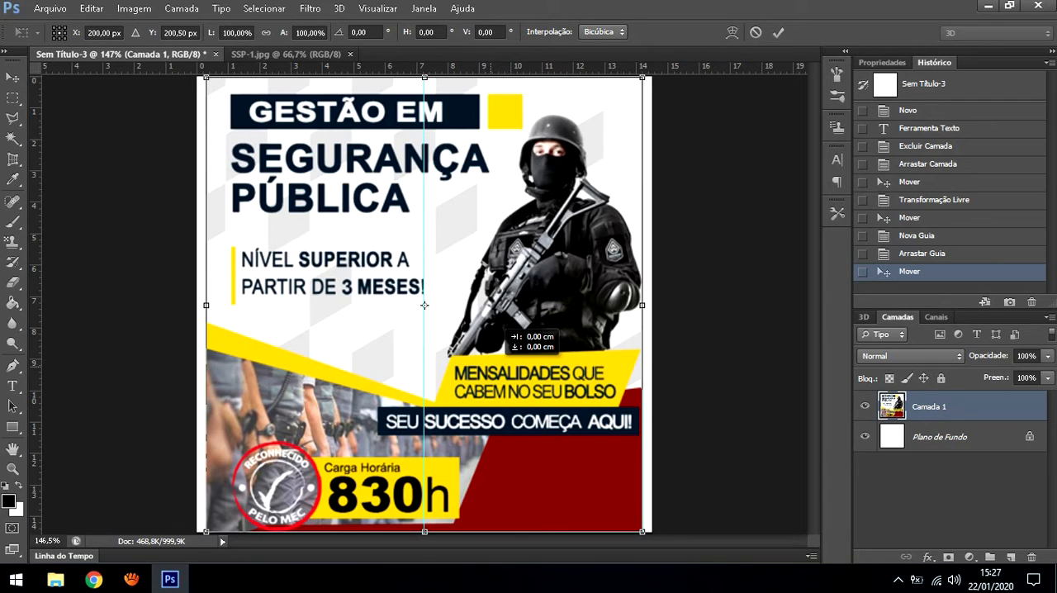
{"action": "key", "text": "Return"}
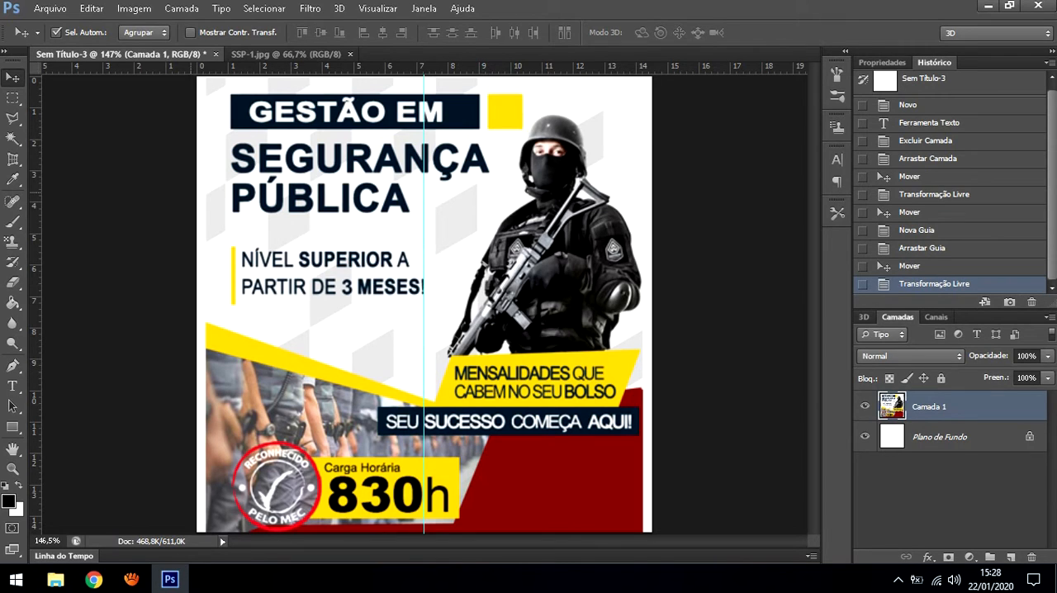
Add a horizontal guide across the canvas's vertical centre
{"action": "left_click_drag", "start_coordinate": [132, 66], "coordinate": [175, 301]}
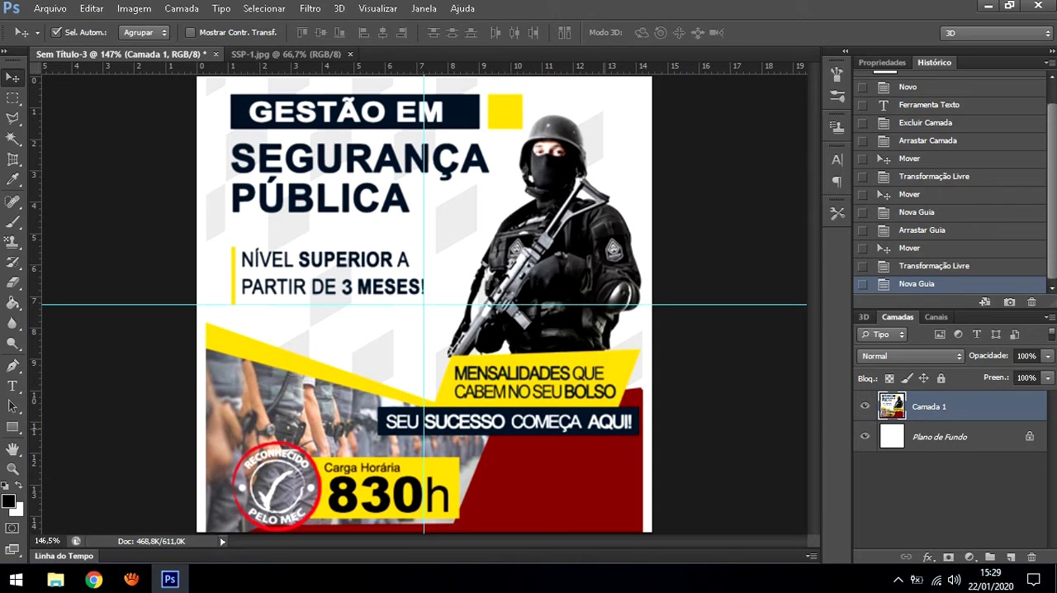
Switch to Chrome and show the image results for the search "padrão imagem instagram"
{"action": "left_click", "coordinate": [94, 579]}
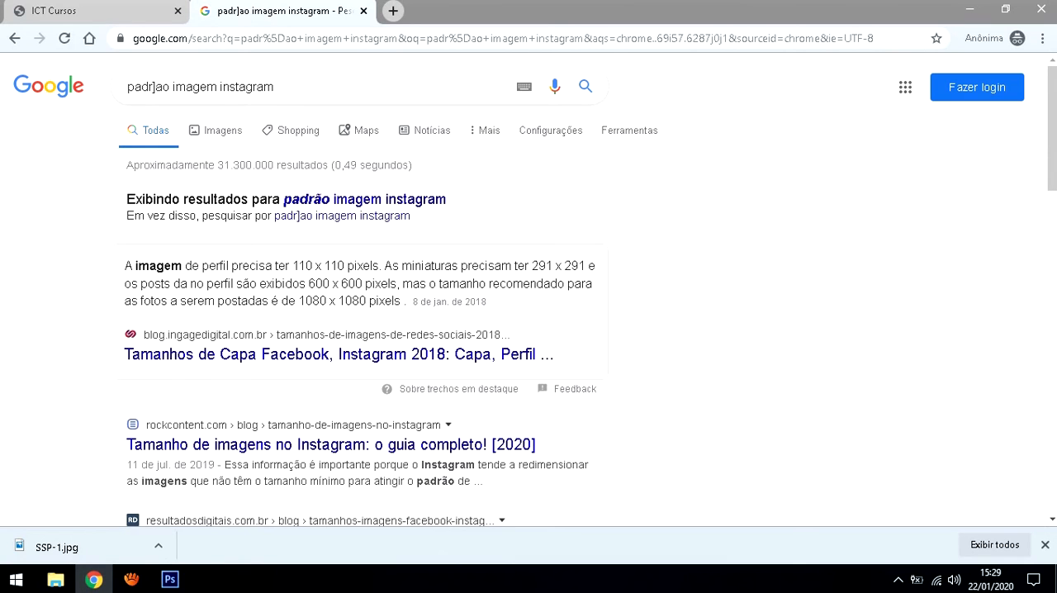
{"action": "triple_click", "coordinate": [204, 86]}
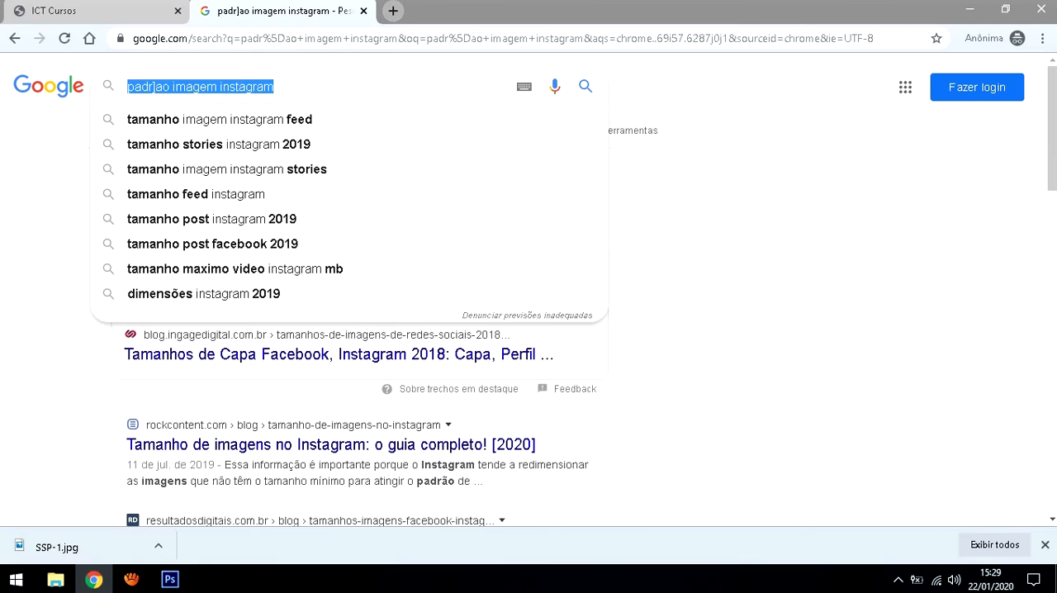
{"action": "left_click", "coordinate": [748, 247]}
{"action": "left_click", "coordinate": [216, 130]}
Replace the image search query with "background"
{"action": "left_click_drag", "start_coordinate": [275, 87], "coordinate": [190, 86]}
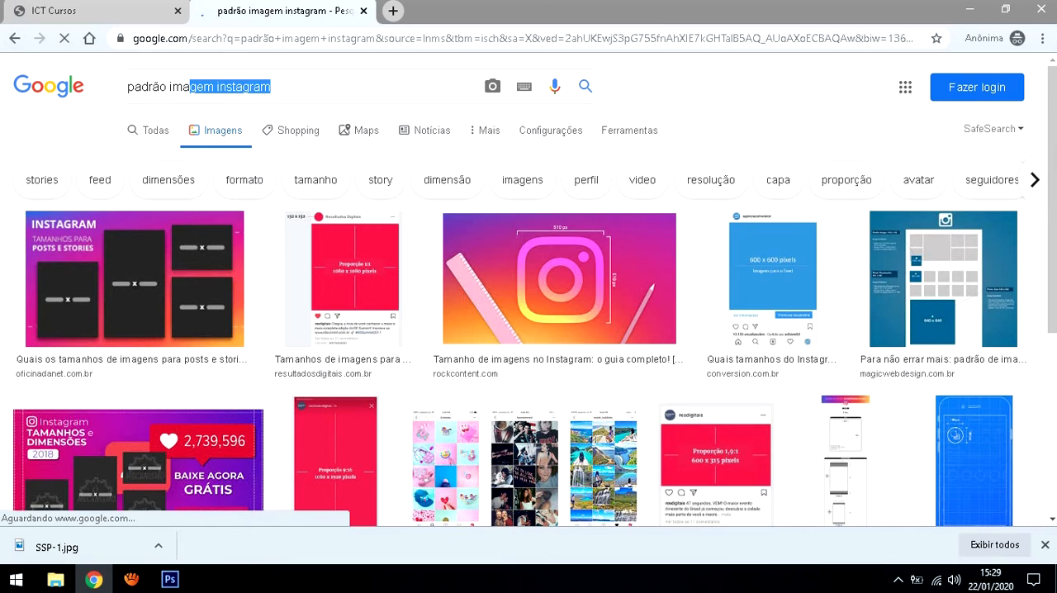
{"action": "left_click", "coordinate": [275, 86]}
{"action": "left_click_drag", "start_coordinate": [275, 87], "coordinate": [124, 87]}
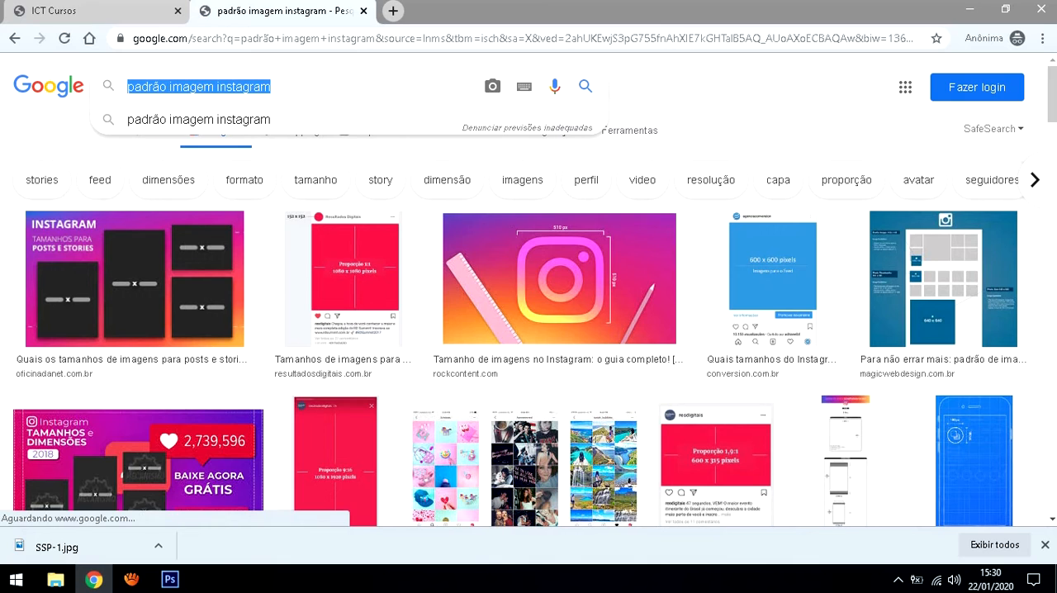
{"action": "type", "text": "ba"}
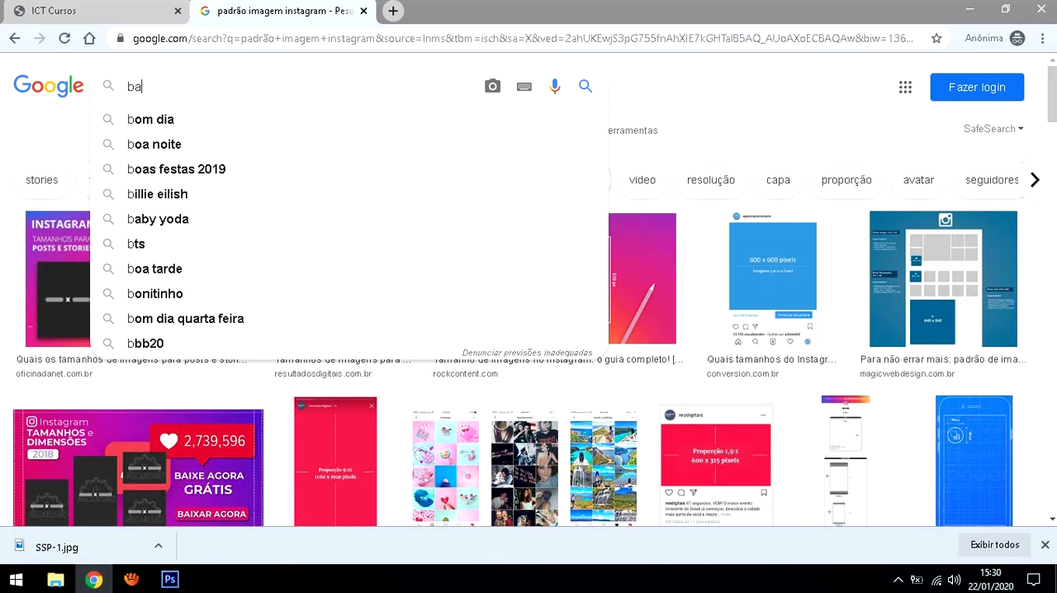
{"action": "type", "text": "ckf"}
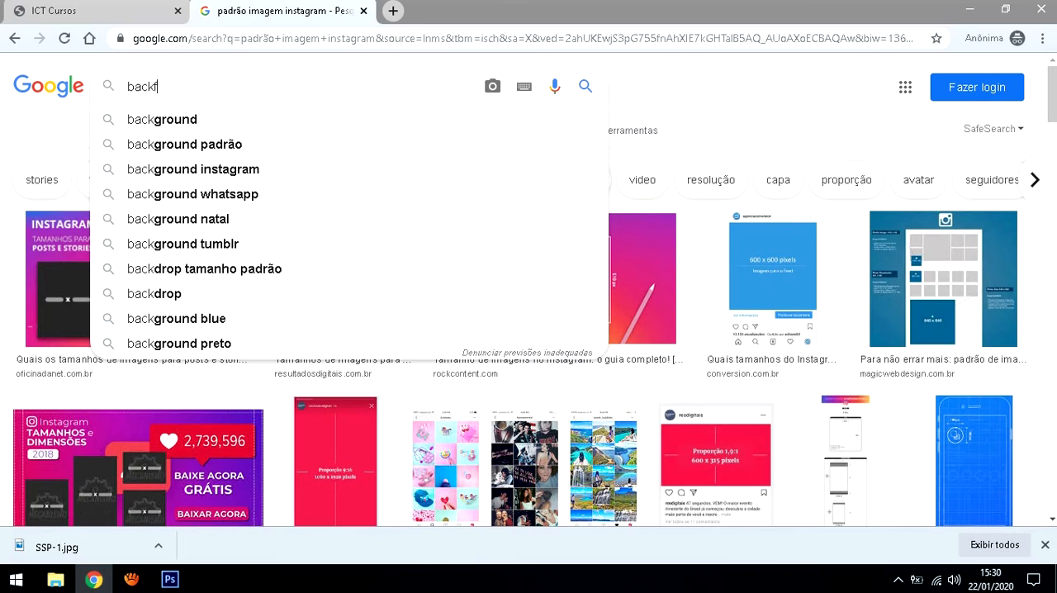
{"action": "key", "text": "BackSpace"}
{"action": "type", "text": "ground"}
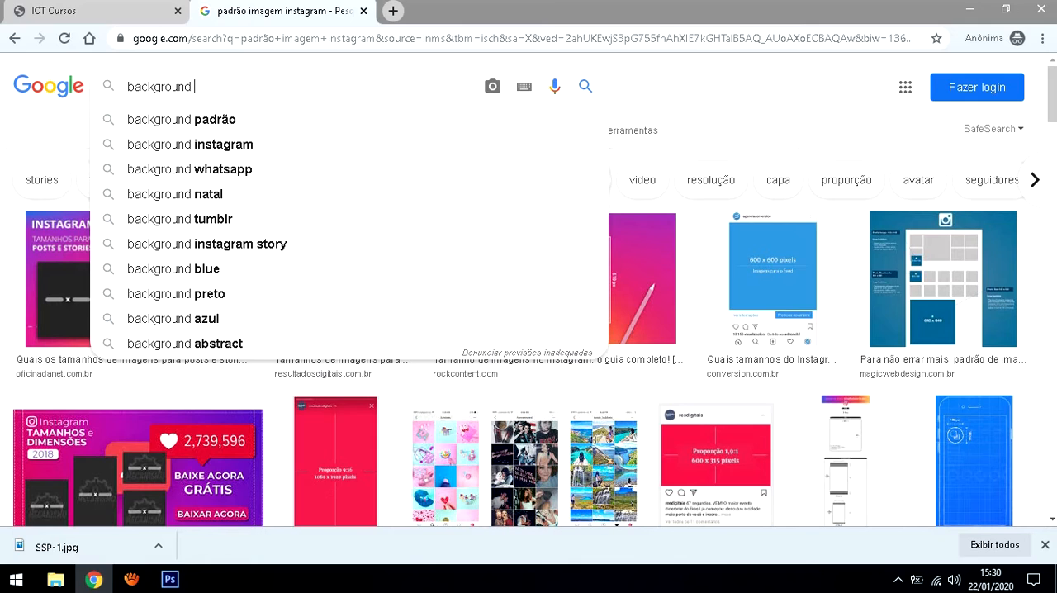
Check the poster in Photoshop, return to Chrome, and run the image search for "background abstract grey"
{"action": "left_click", "coordinate": [169, 579]}
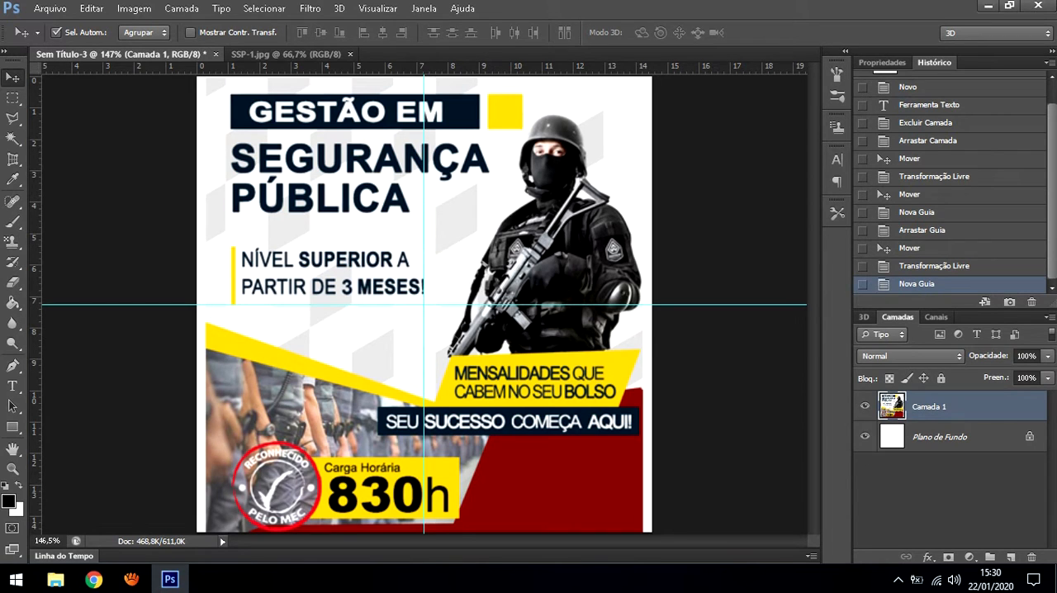
{"action": "left_click", "coordinate": [988, 5]}
{"action": "type", "text": "absta"}
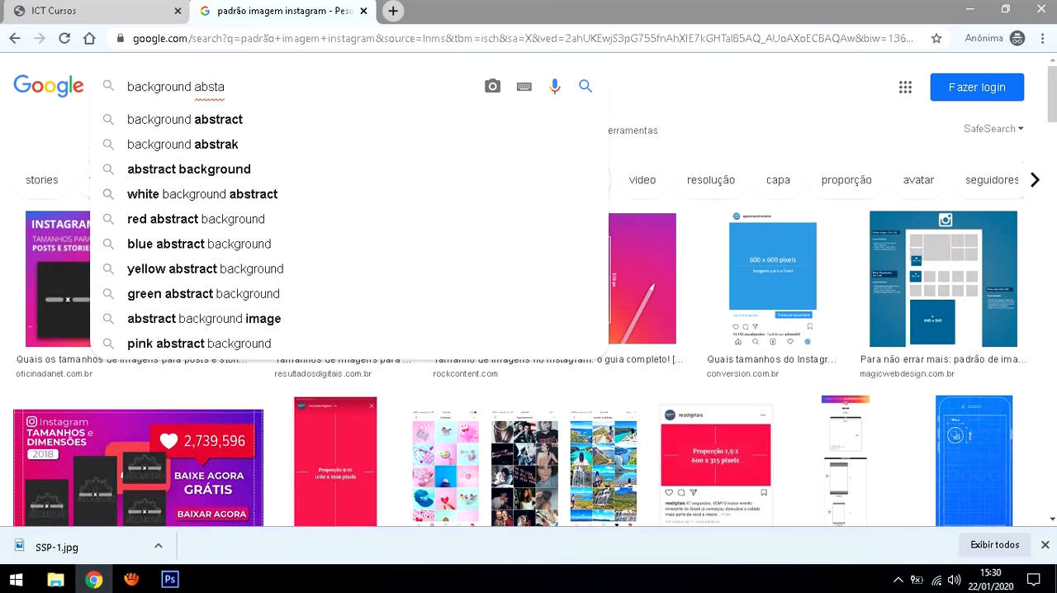
{"action": "key", "text": "BackSpace"}
{"action": "type", "text": "ra"}
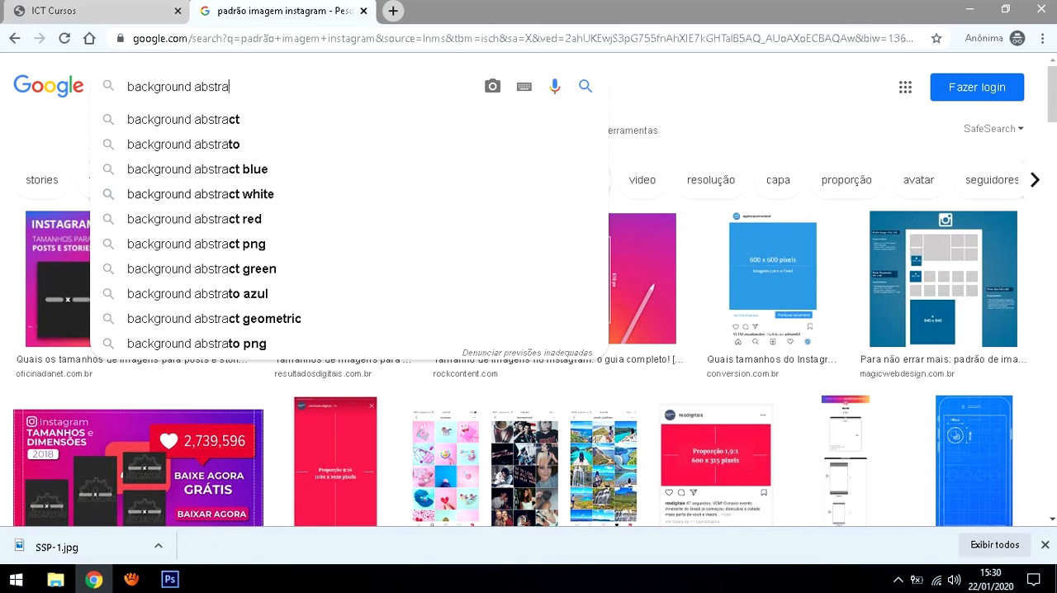
{"action": "type", "text": "ct"}
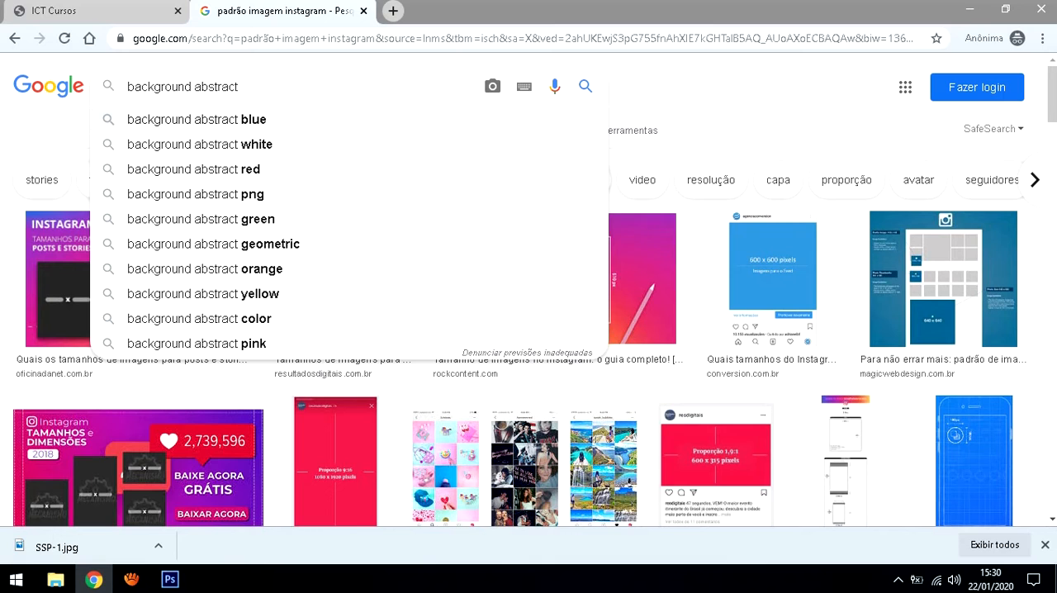
{"action": "type", "text": "grey"}
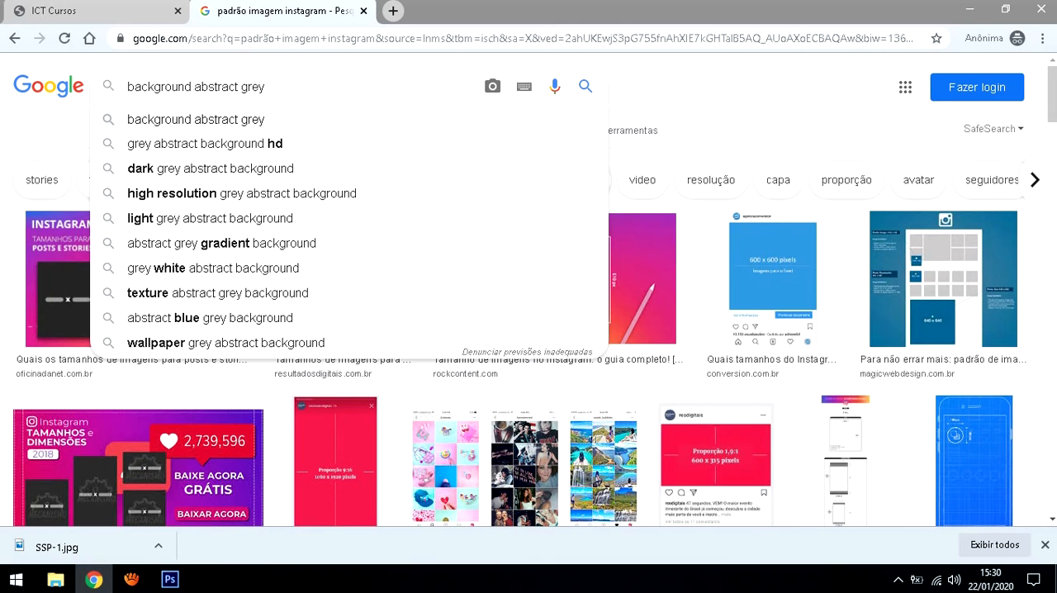
{"action": "key", "text": "Return"}
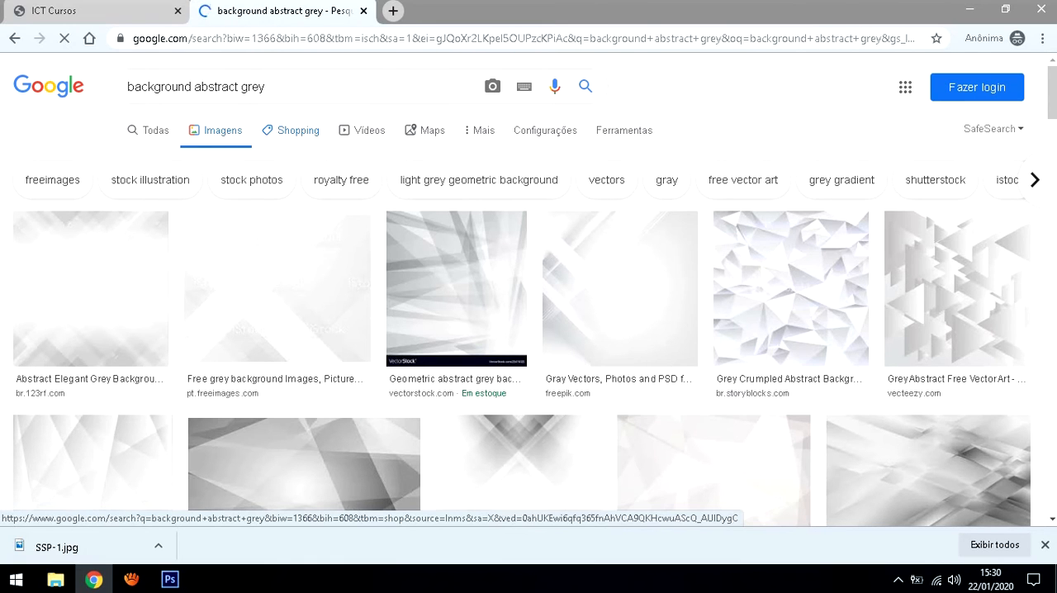
Filter the grey background image results by size, using the Grande option
{"action": "scroll", "coordinate": [928, 171], "scroll_direction": "down", "scroll_amount": 4}
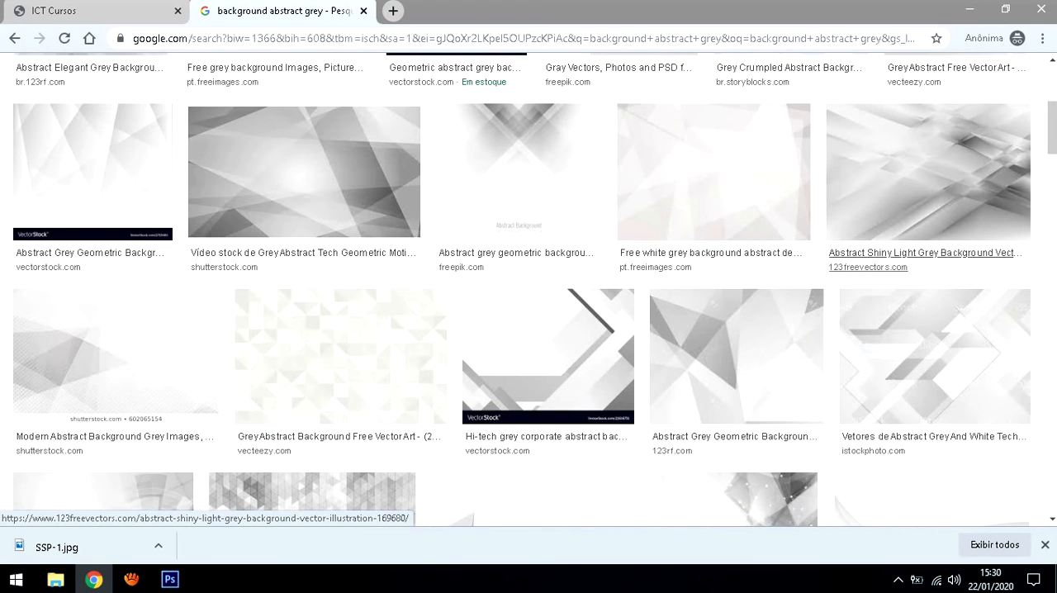
{"action": "scroll", "coordinate": [925, 247], "scroll_direction": "up", "scroll_amount": 5}
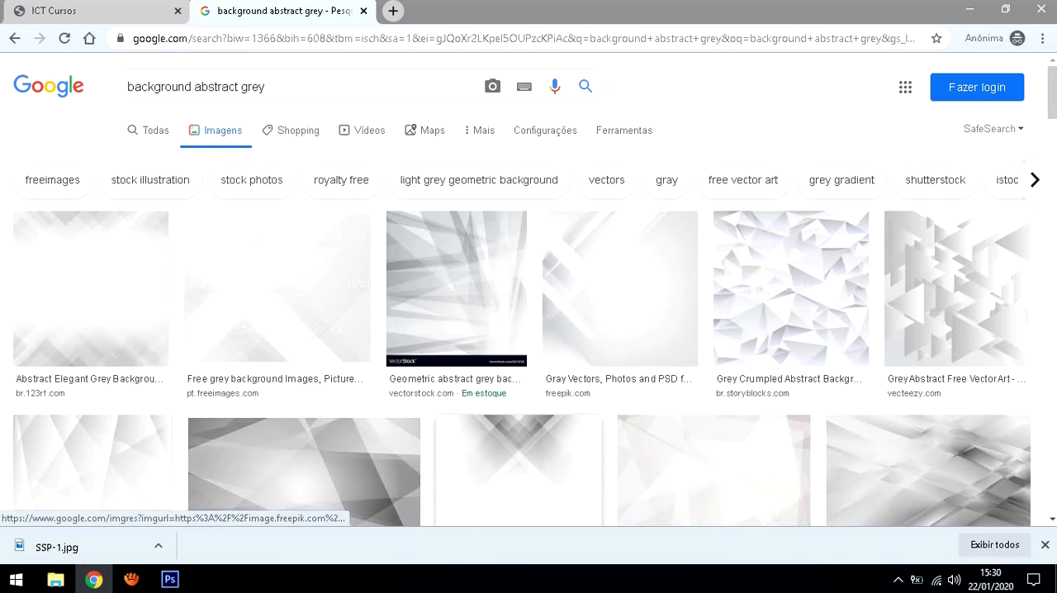
{"action": "left_click", "coordinate": [624, 130]}
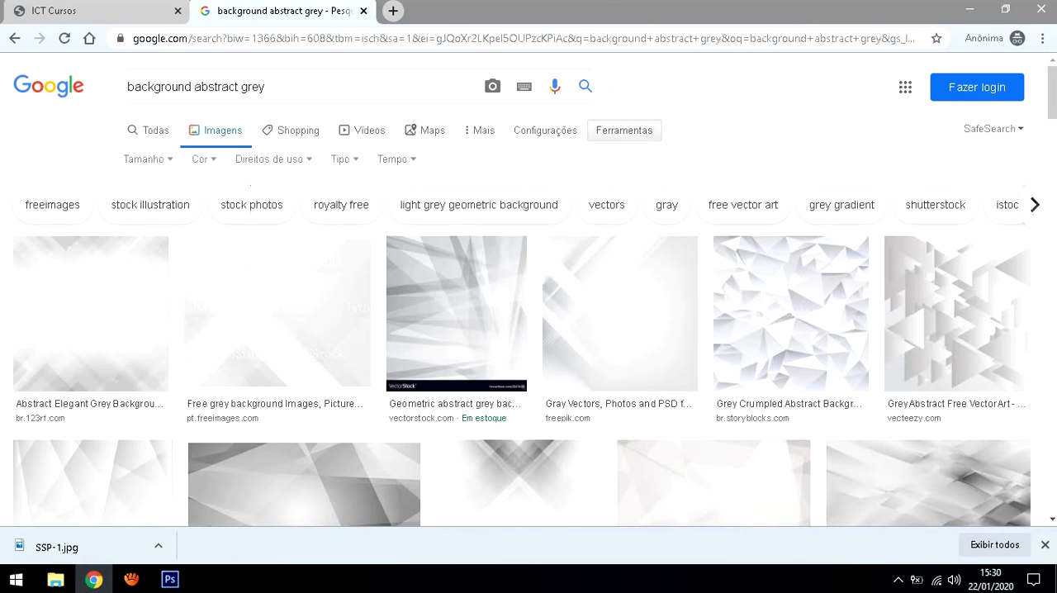
{"action": "left_click", "coordinate": [148, 159]}
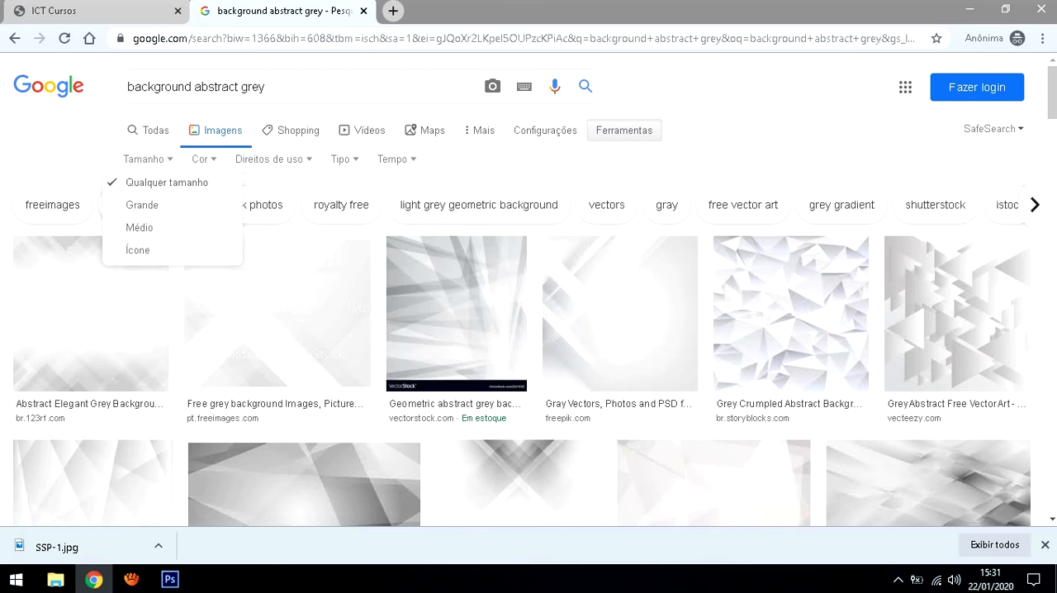
{"action": "left_click", "coordinate": [141, 205]}
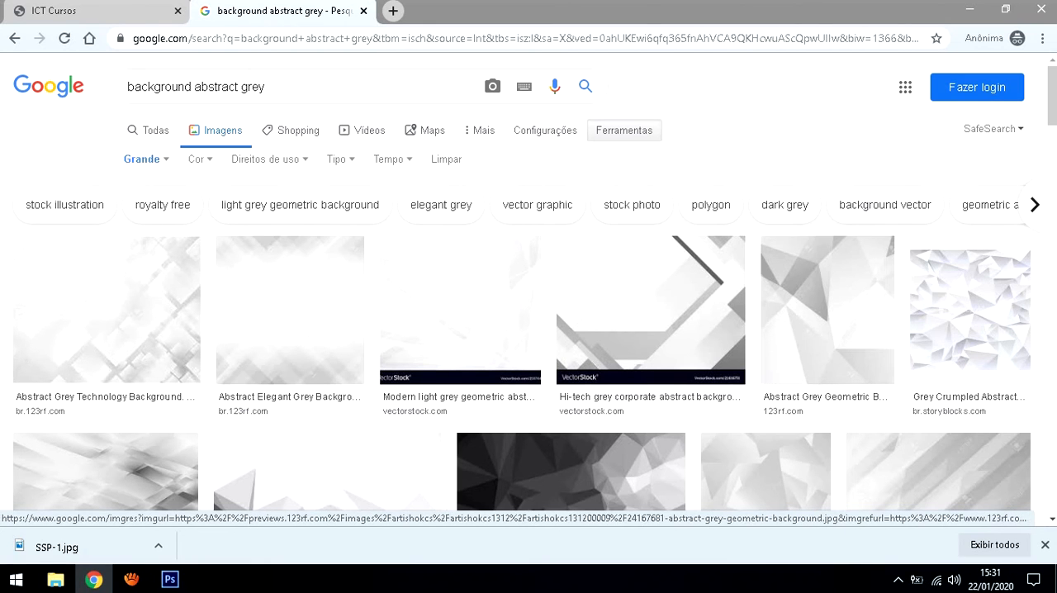
Open the 1024 × 1024 Depositphotos grey geometric background and save it as a JPEG in Área de Trabalho under its suggested file name
{"action": "scroll", "coordinate": [570, 207], "scroll_direction": "down", "scroll_amount": 3}
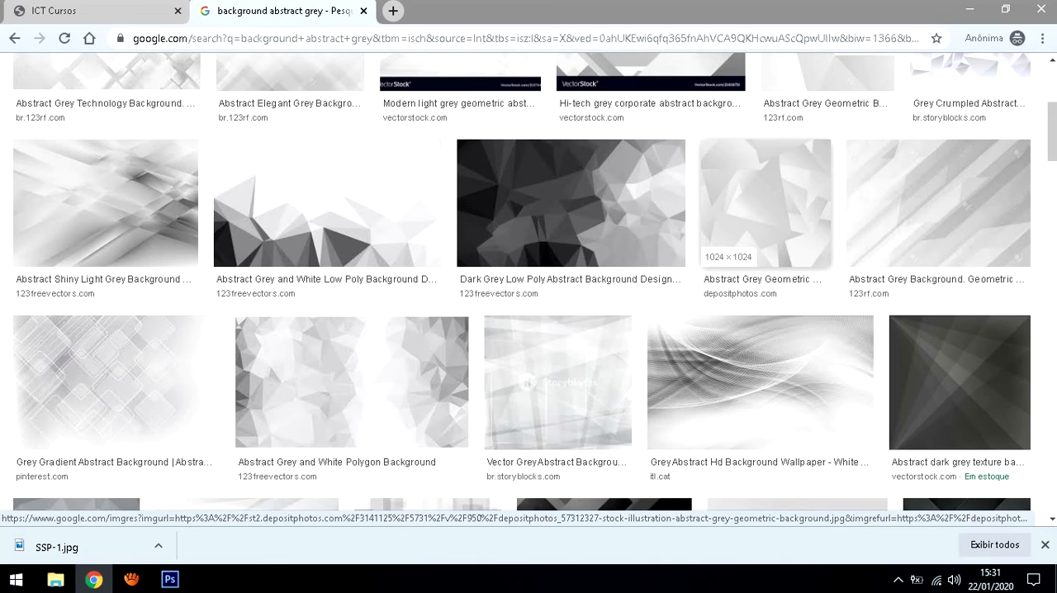
{"action": "left_click", "coordinate": [764, 207]}
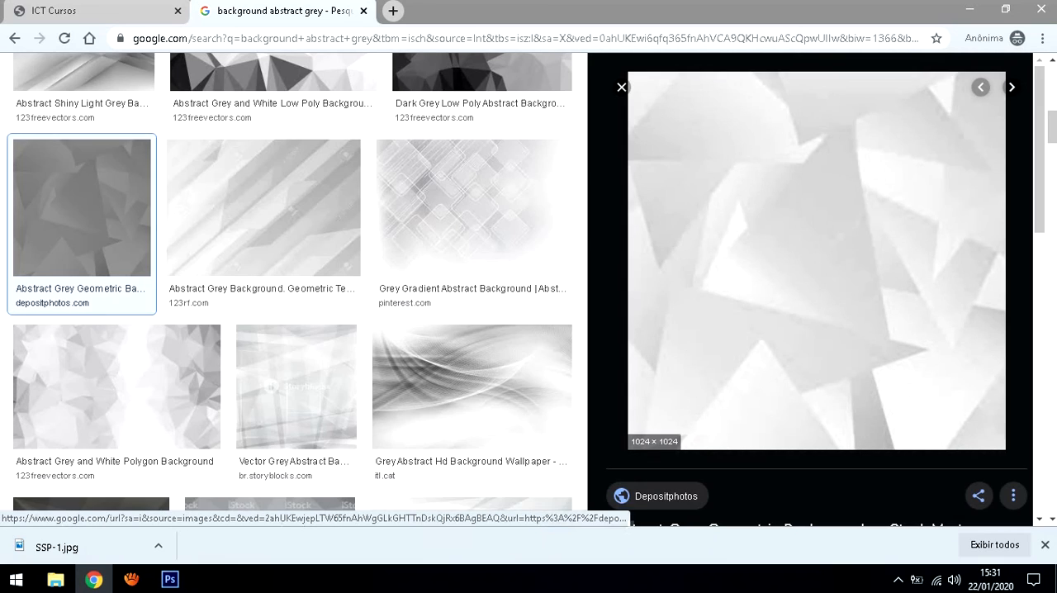
{"action": "right_click", "coordinate": [780, 246]}
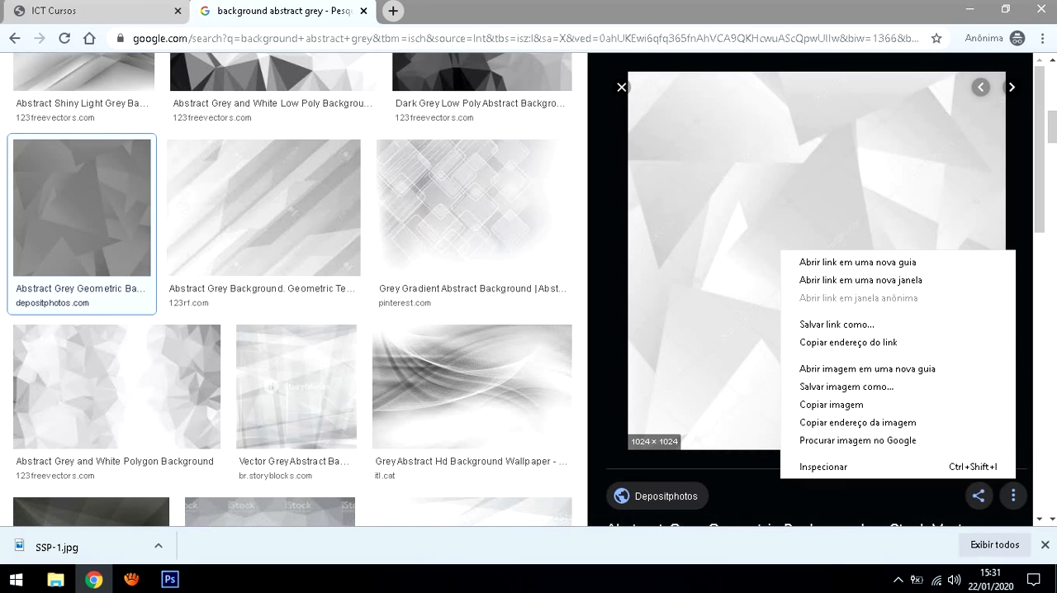
{"action": "left_click", "coordinate": [846, 387]}
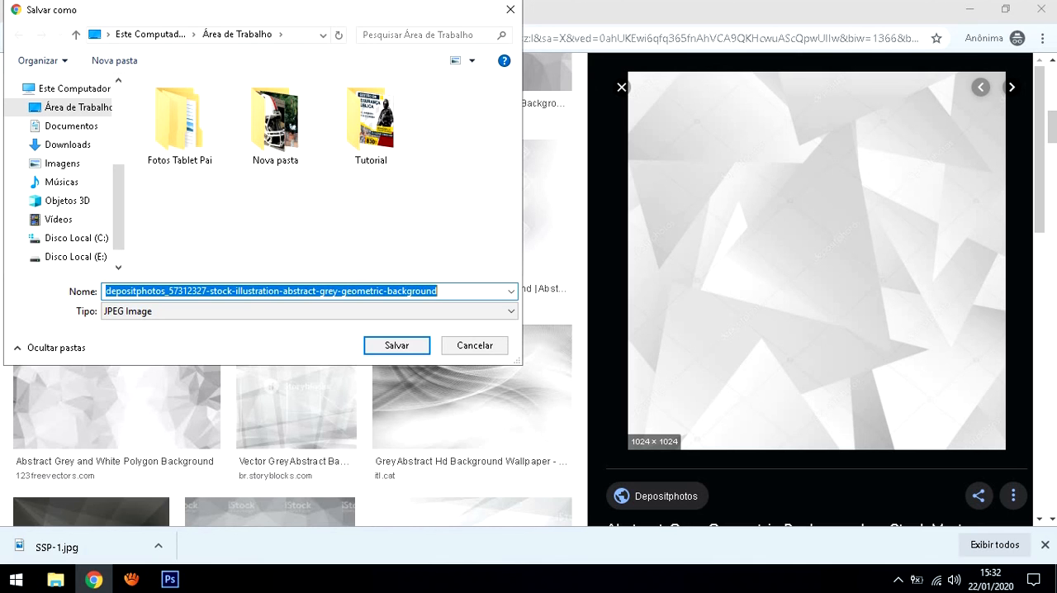
{"action": "key", "text": "Return"}
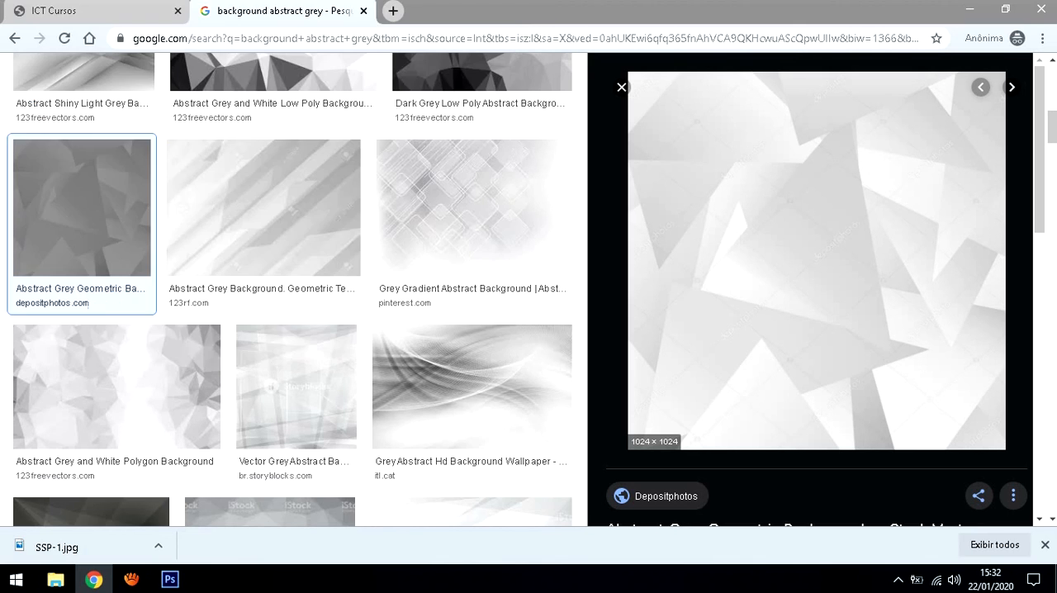